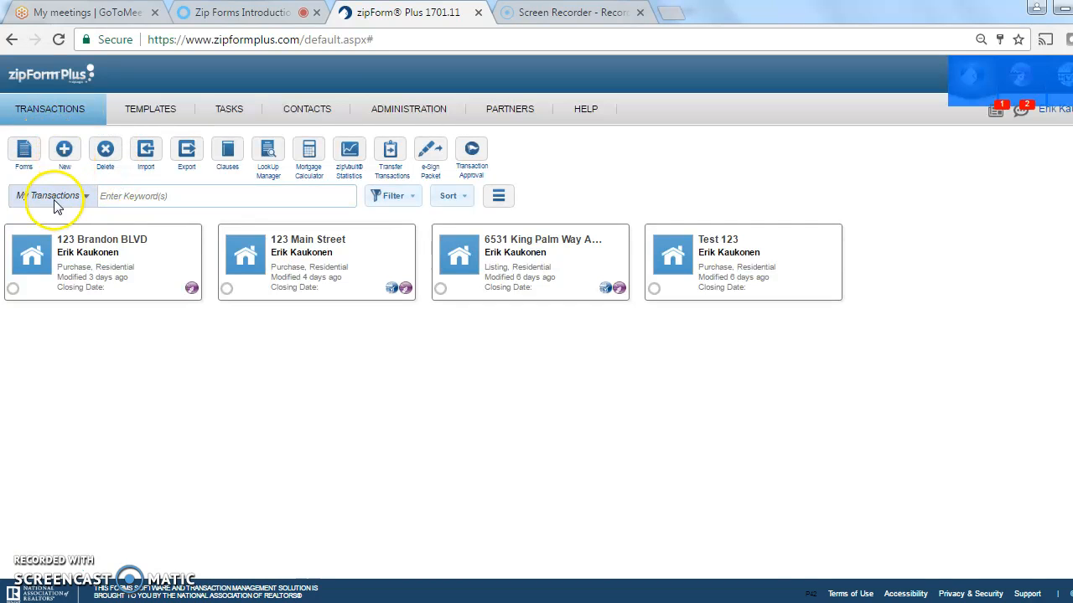
# Create a new transaction named after the property's street address, with transaction type Listing and property type Residential
pyautogui.click(64, 157)
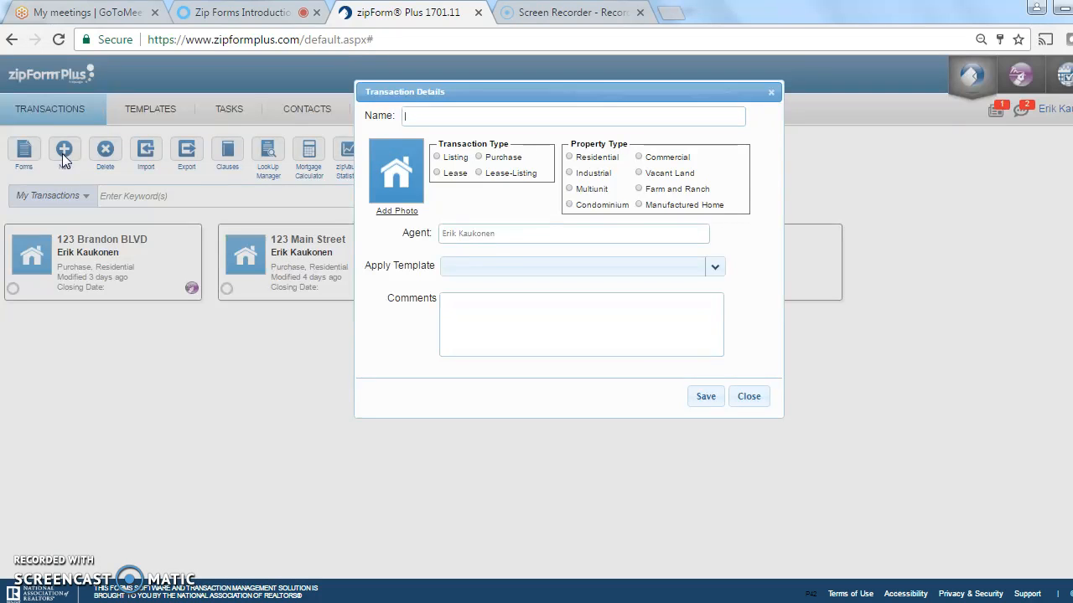
pyautogui.write('123 Brandon Blvd.')
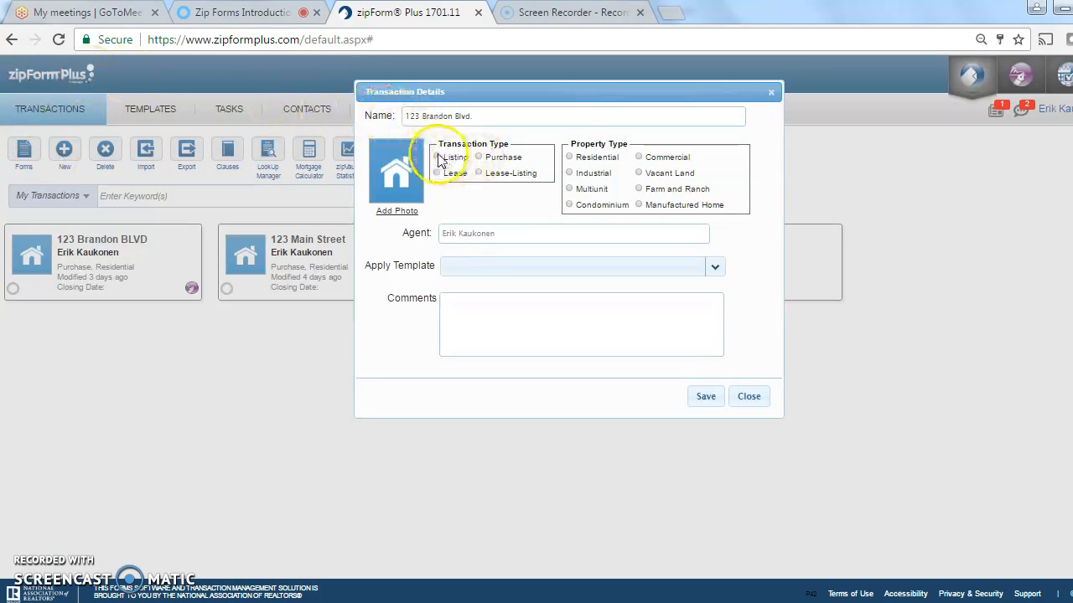
pyautogui.click(437, 158)
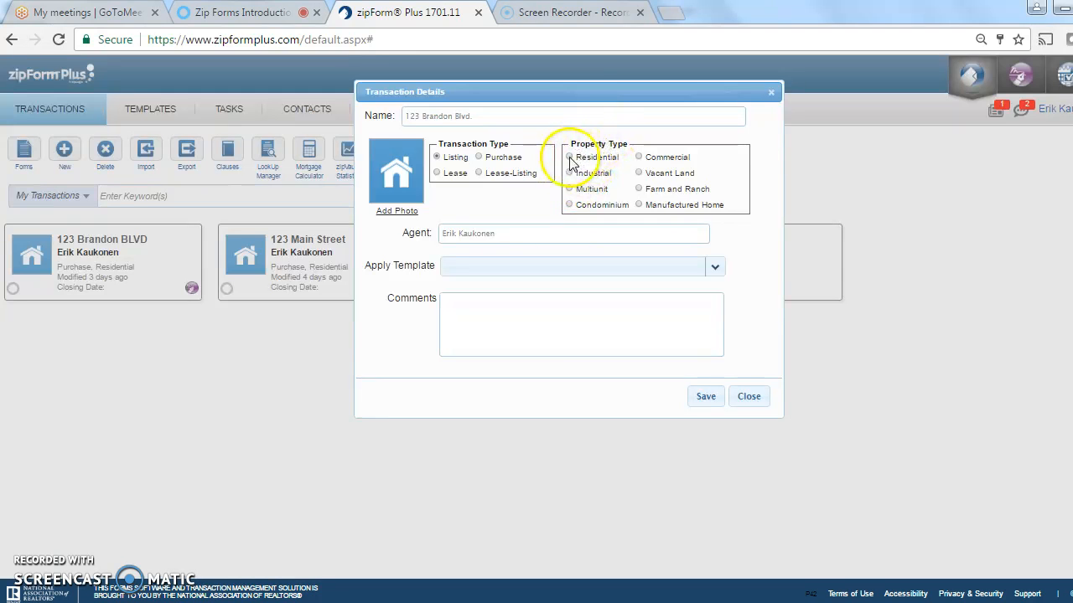
pyautogui.click(570, 158)
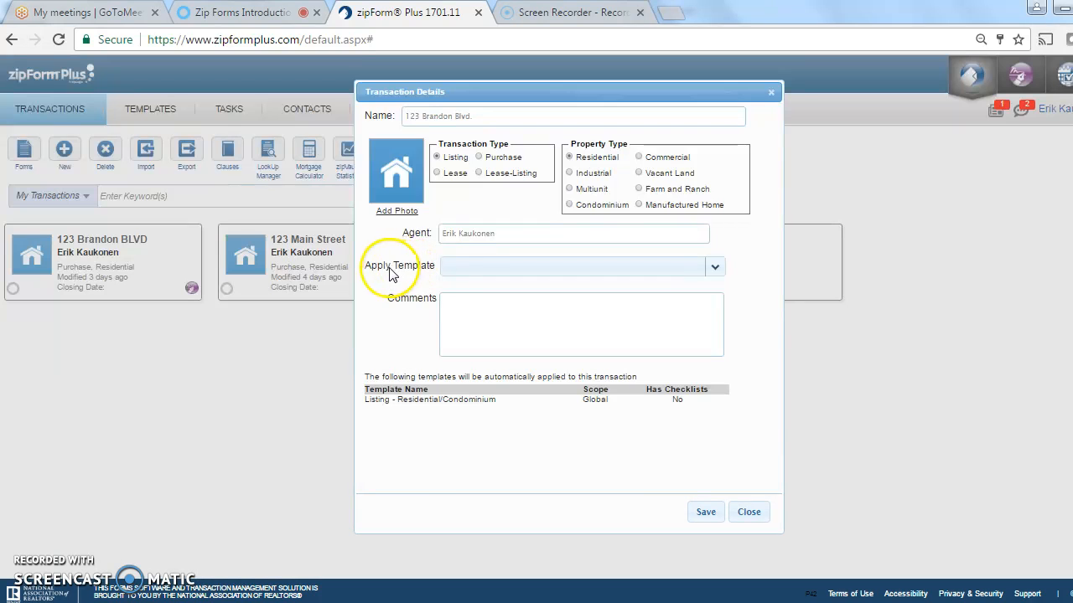
# Apply the global Listing - Residential/Condominium template to the new transaction and save it
pyautogui.click(722, 277)
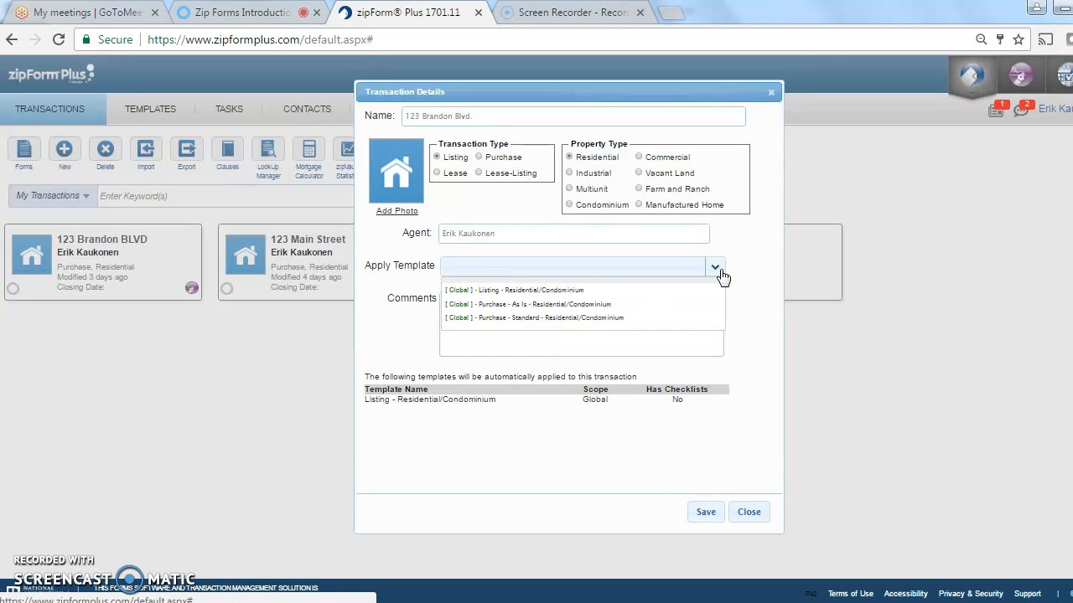
pyautogui.moveTo(723, 277); pyautogui.dragTo(655, 293)
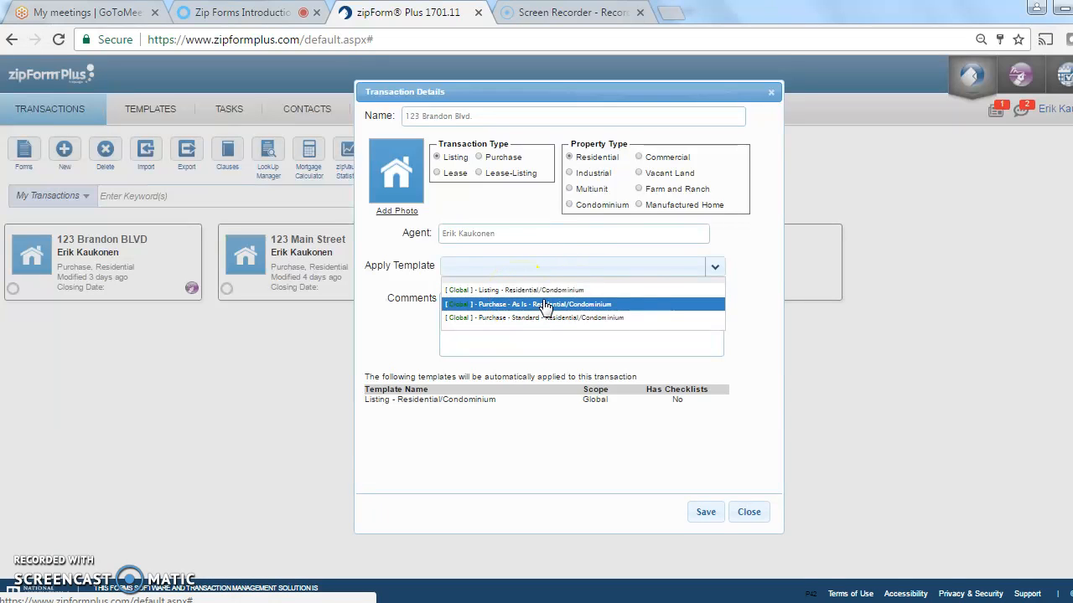
pyautogui.moveTo(546, 307); pyautogui.dragTo(570, 307)
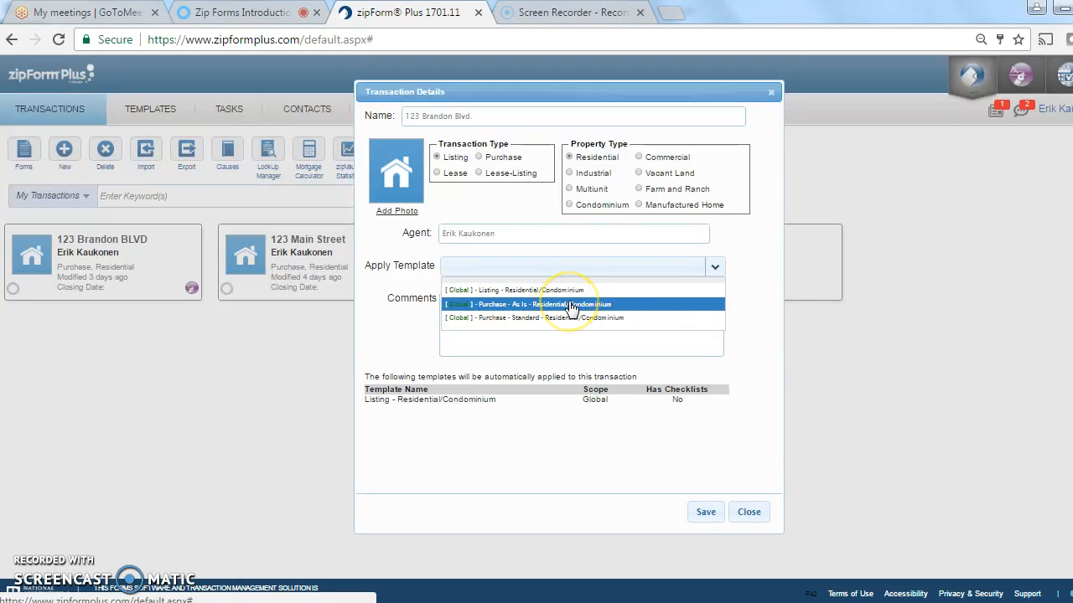
pyautogui.click(558, 323)
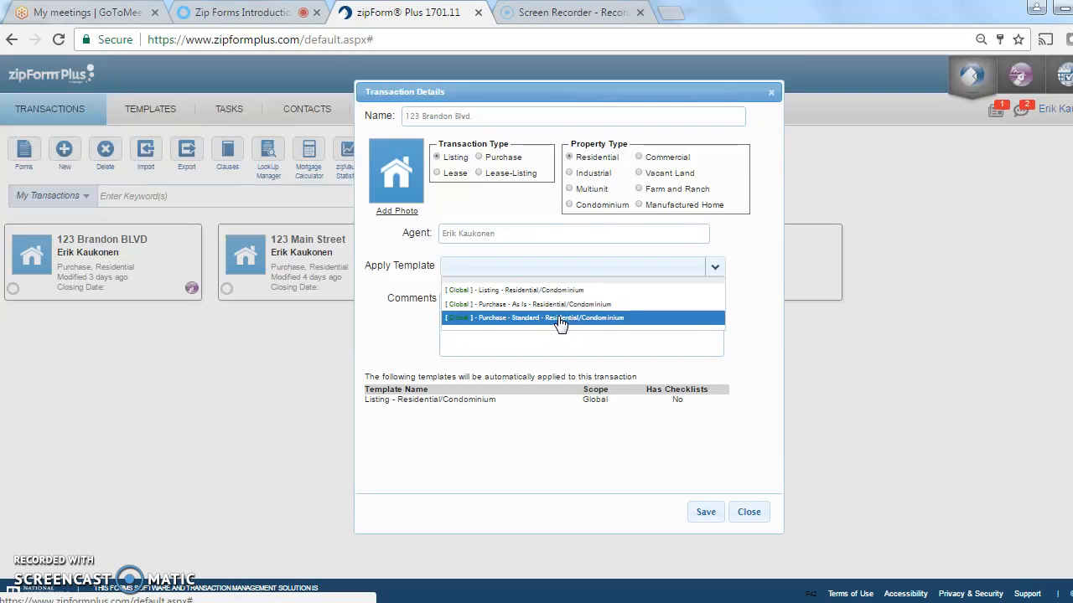
pyautogui.click(561, 300)
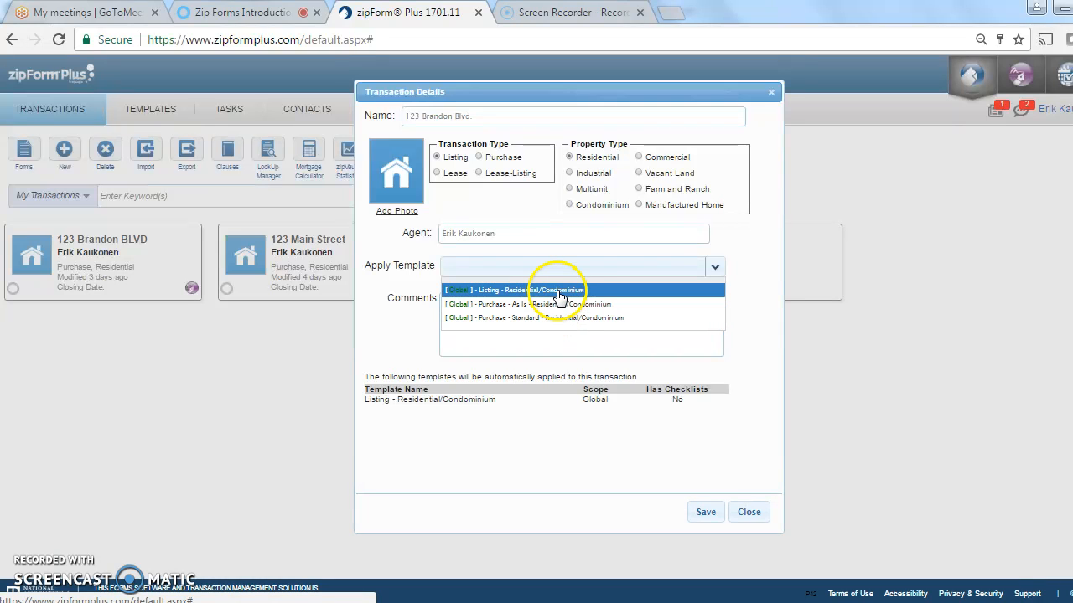
pyautogui.click(621, 323)
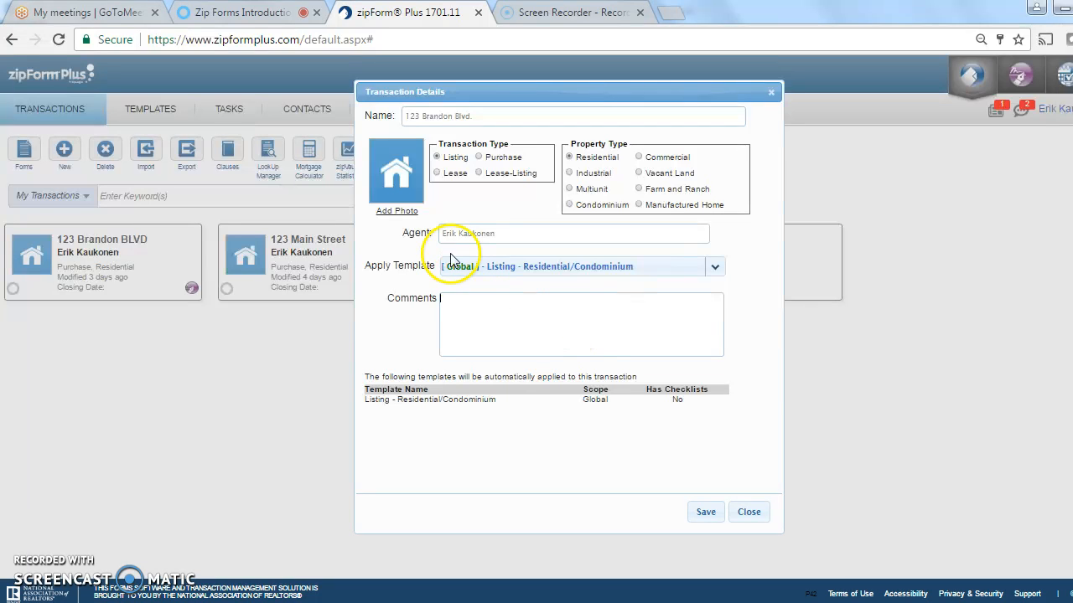
pyautogui.click(403, 188)
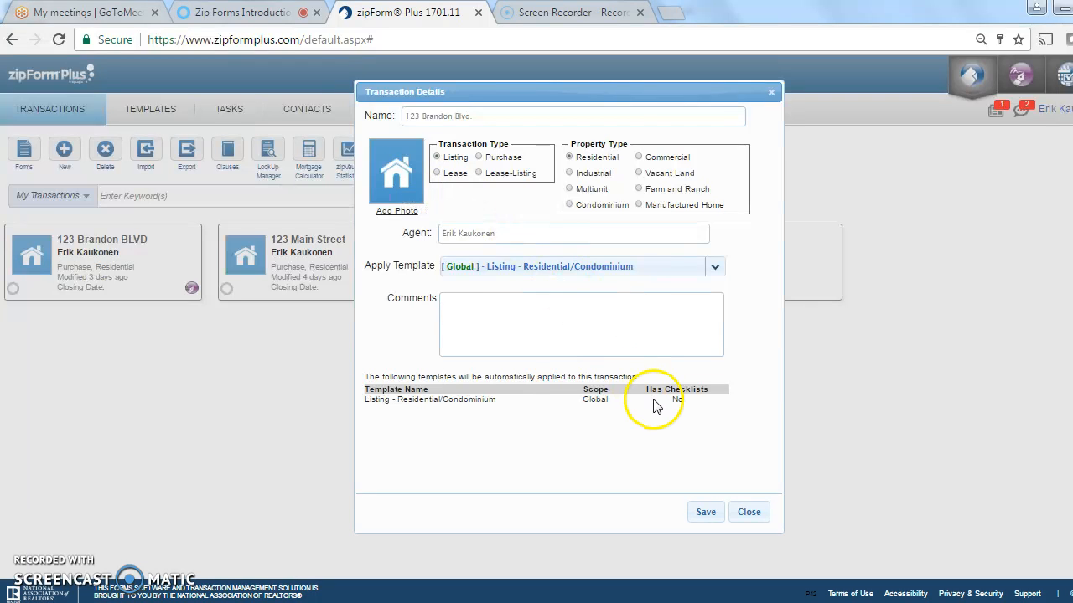
pyautogui.click(706, 509)
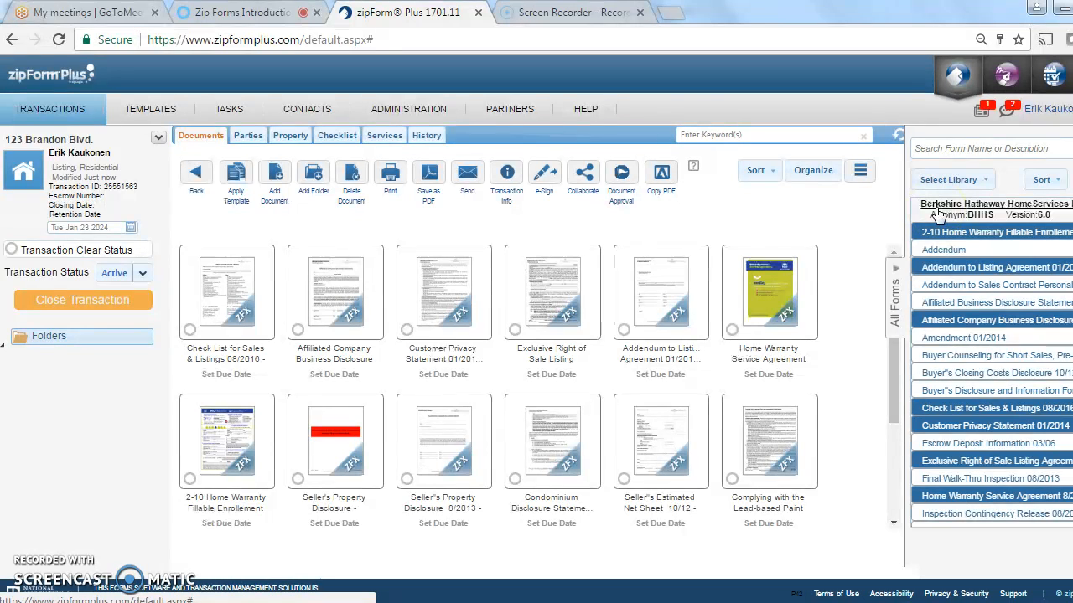
# Add the Office Information Sheet from the Berkshire Hathaway HomeServices form library to the transaction's documents
pyautogui.click(989, 248)
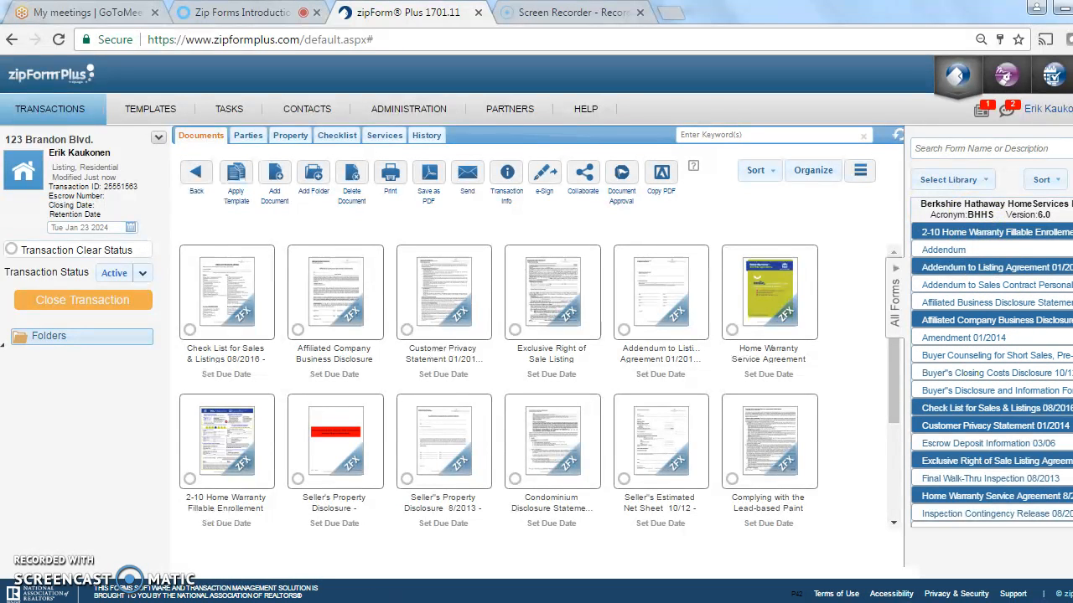
pyautogui.scroll(-3, 992, 360)
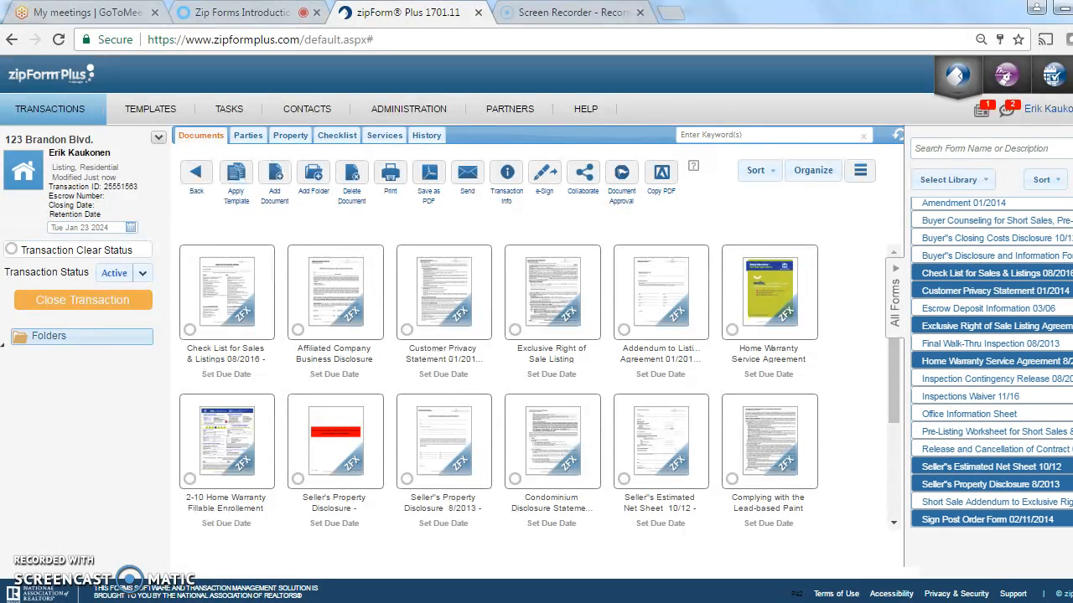
pyautogui.scroll(3, 991, 360)
pyautogui.scroll(-3, 992, 361)
pyautogui.scroll(3, 992, 360)
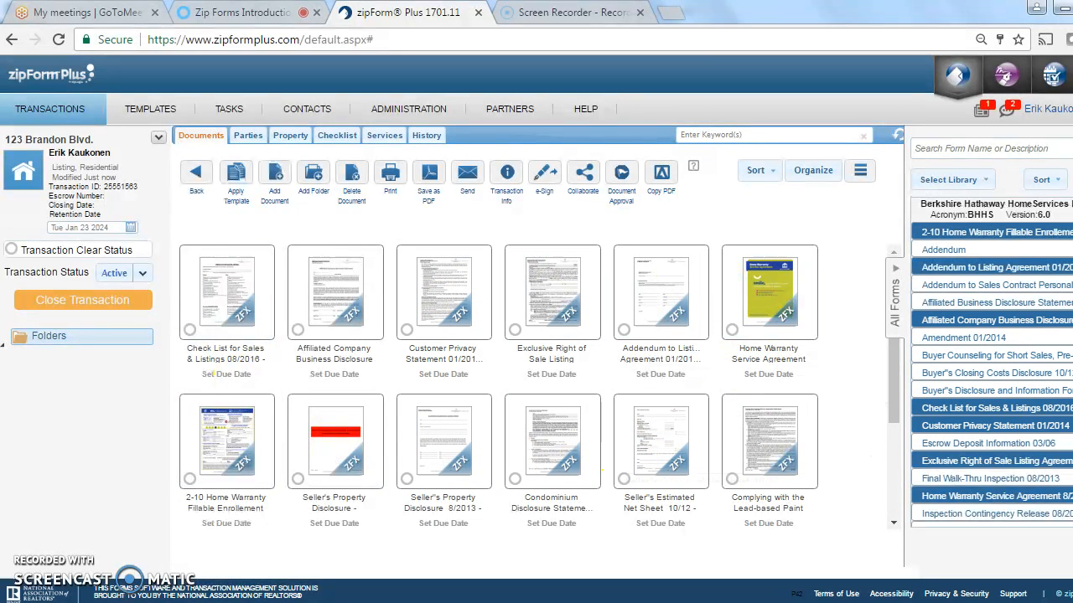
pyautogui.scroll(-2, 992, 394)
pyautogui.scroll(-1, 992, 394)
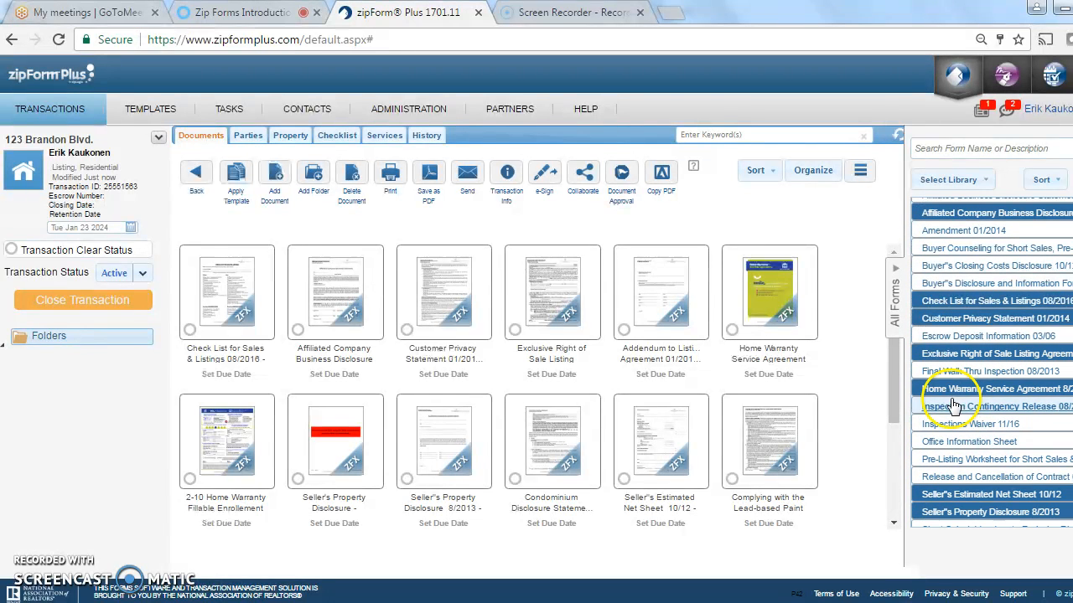
pyautogui.doubleClick(988, 444)
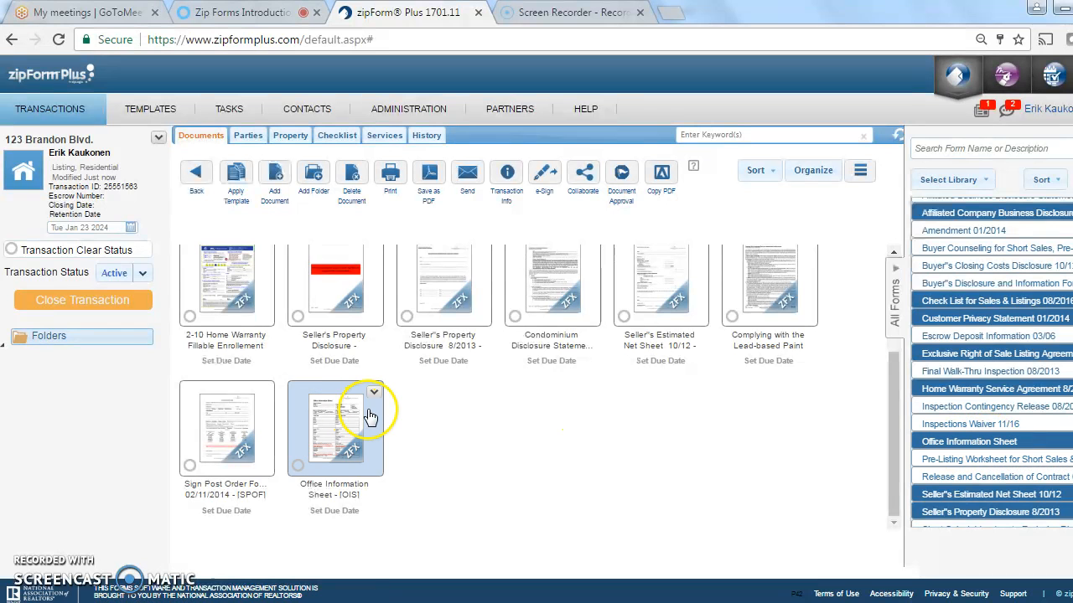
# Remove the Office Information Sheet from the transaction's documents
pyautogui.click(375, 394)
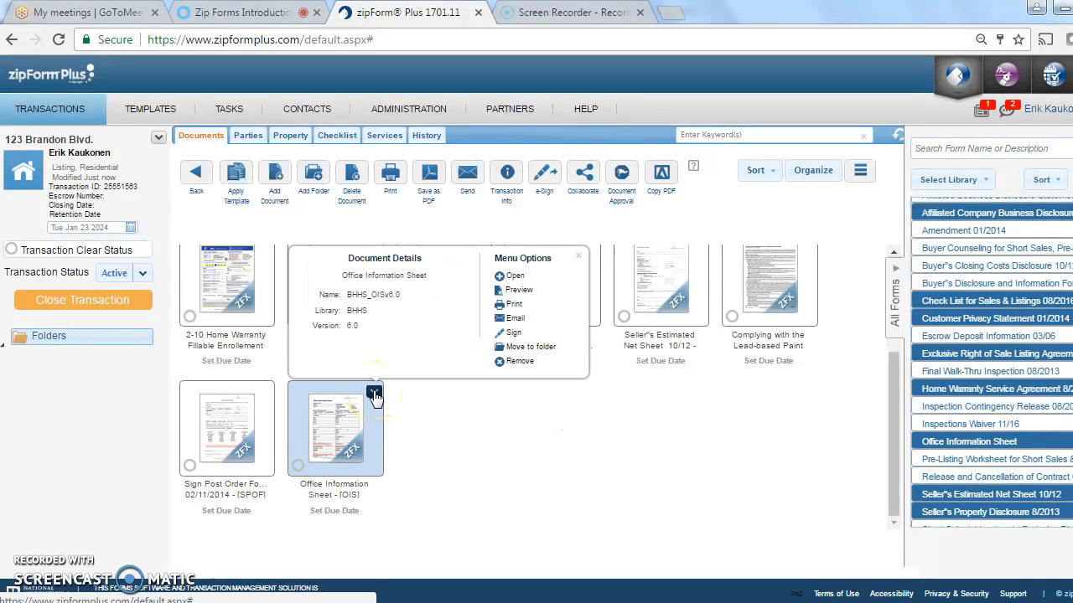
pyautogui.click(504, 369)
pyautogui.click(541, 358)
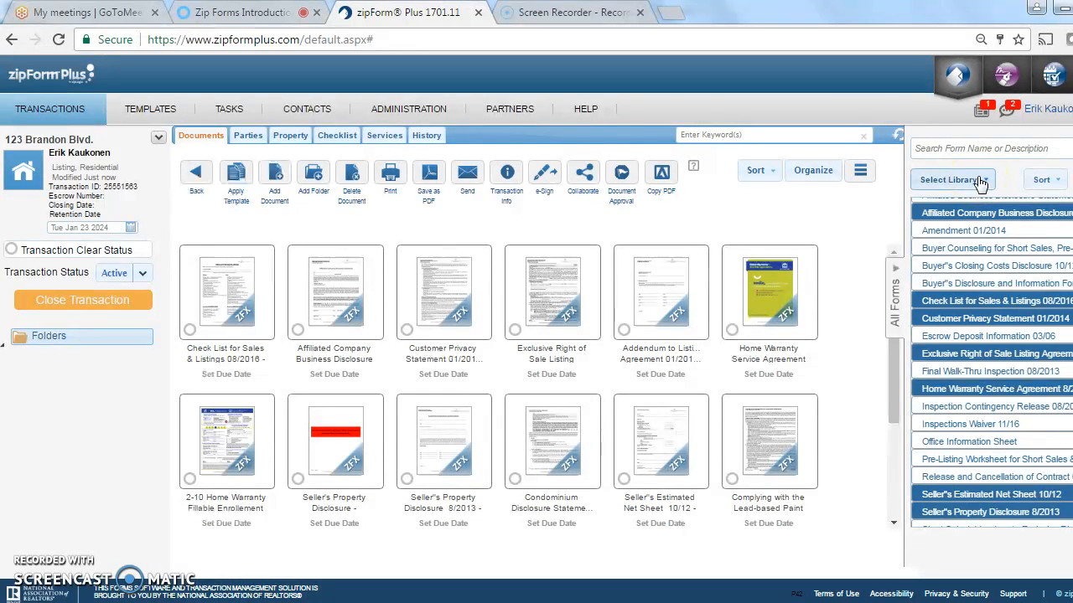
# Browse the forms in the Florida Association of REALTORS library and return to the Berkshire Hathaway HomeServices library
pyautogui.scroll(2, 991, 362)
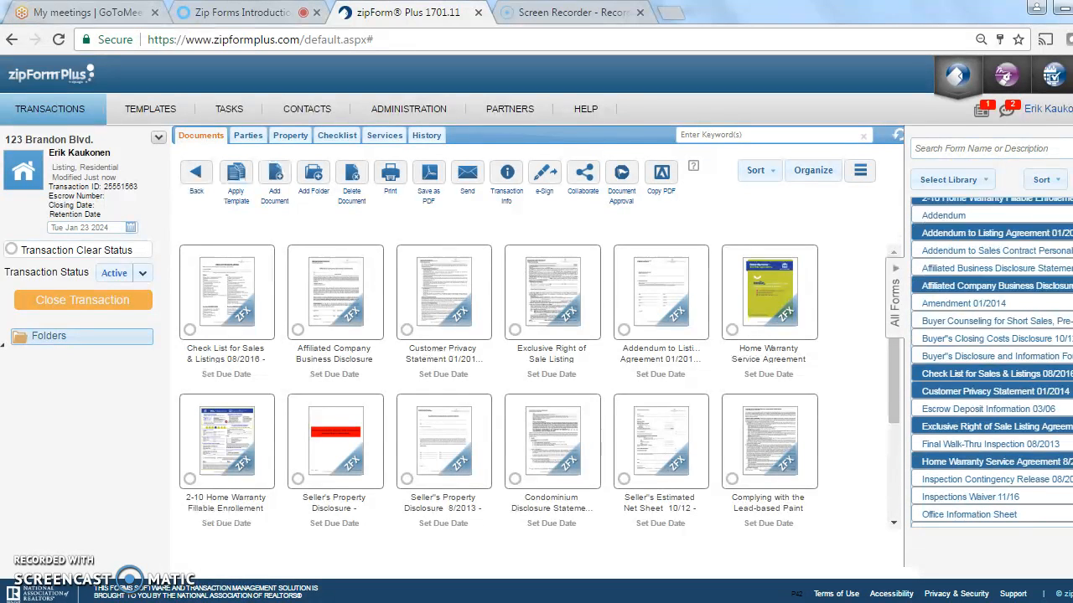
pyautogui.click(981, 182)
pyautogui.click(931, 245)
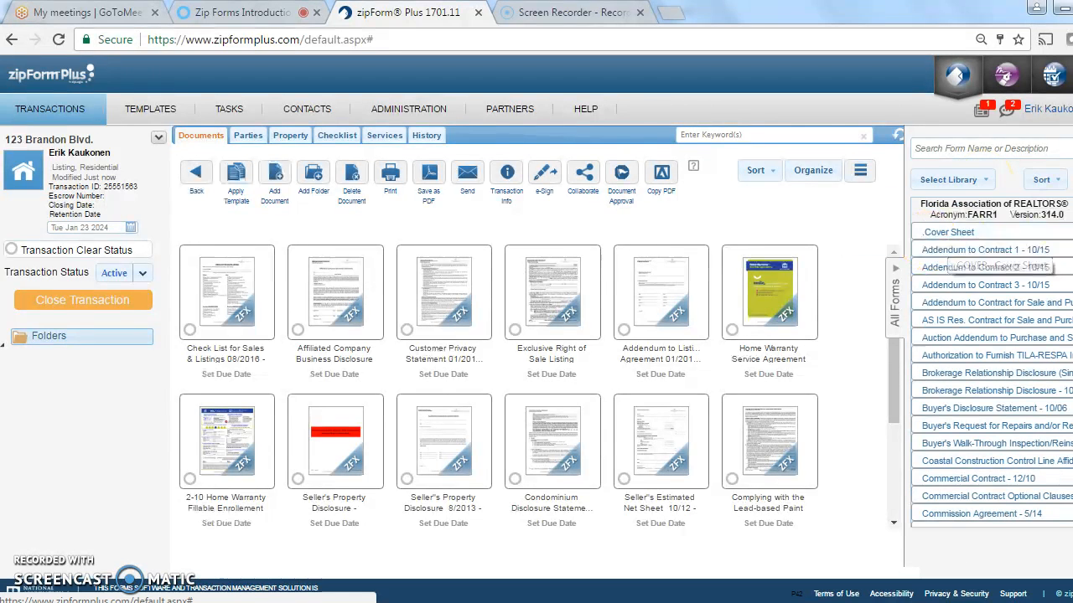
pyautogui.scroll(-15, 991, 369)
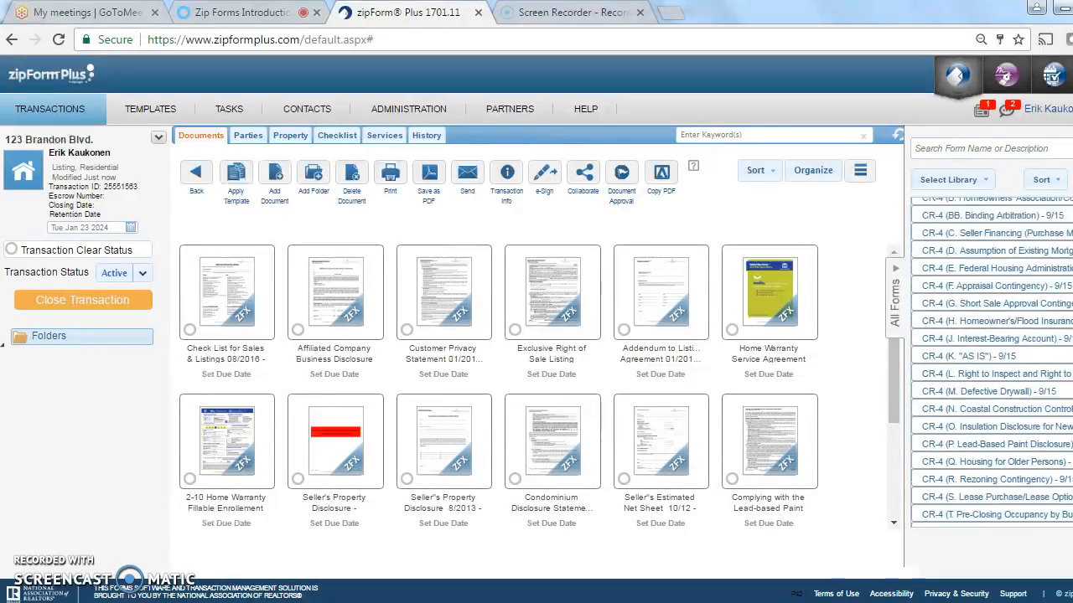
pyautogui.scroll(15, 991, 369)
pyautogui.scroll(-20, 992, 369)
pyautogui.scroll(20, 991, 368)
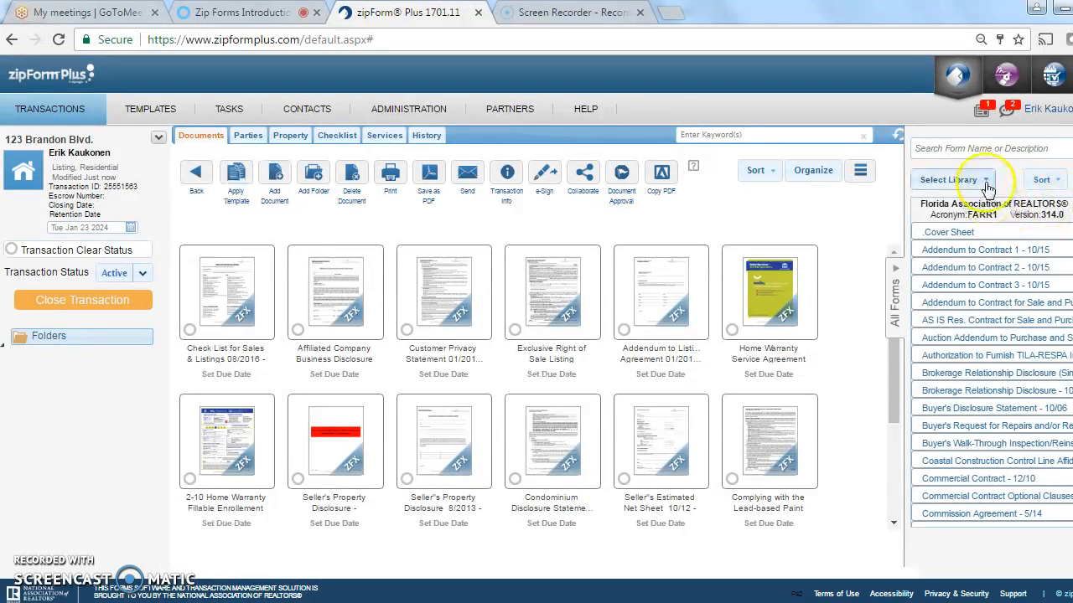
pyautogui.click(950, 179)
pyautogui.click(964, 223)
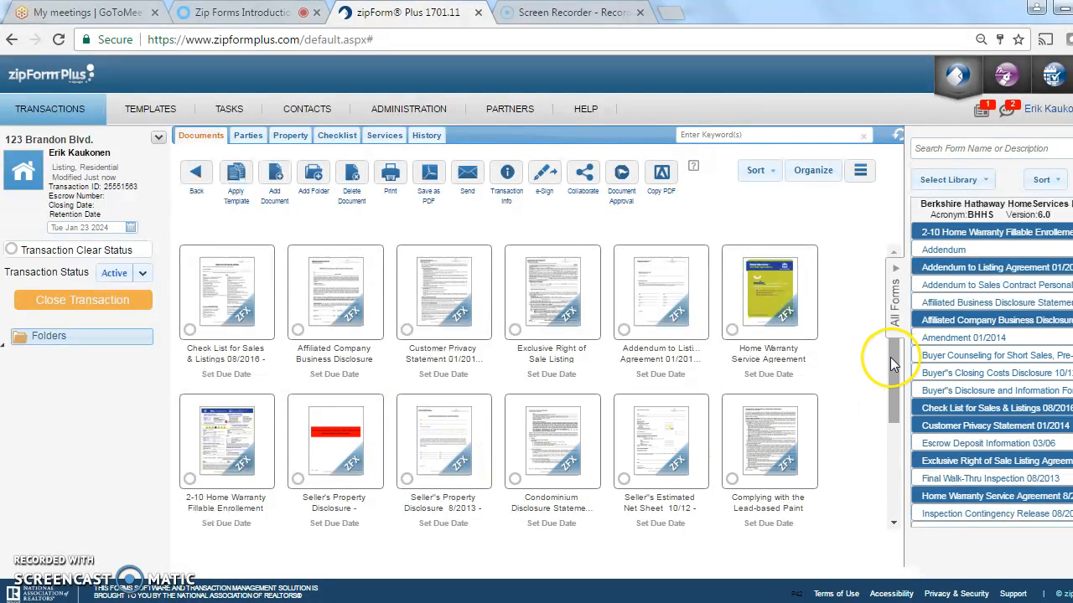
# Open the Exclusive Right of Sale Listing form and enter the first seller's full name
pyautogui.doubleClick(552, 292)
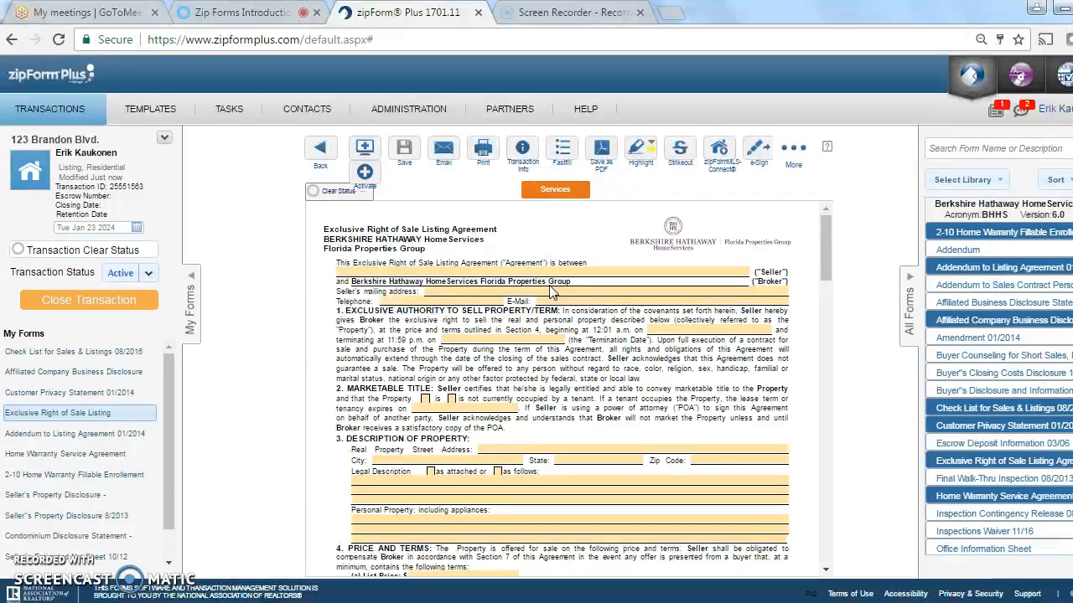
pyautogui.click(527, 270)
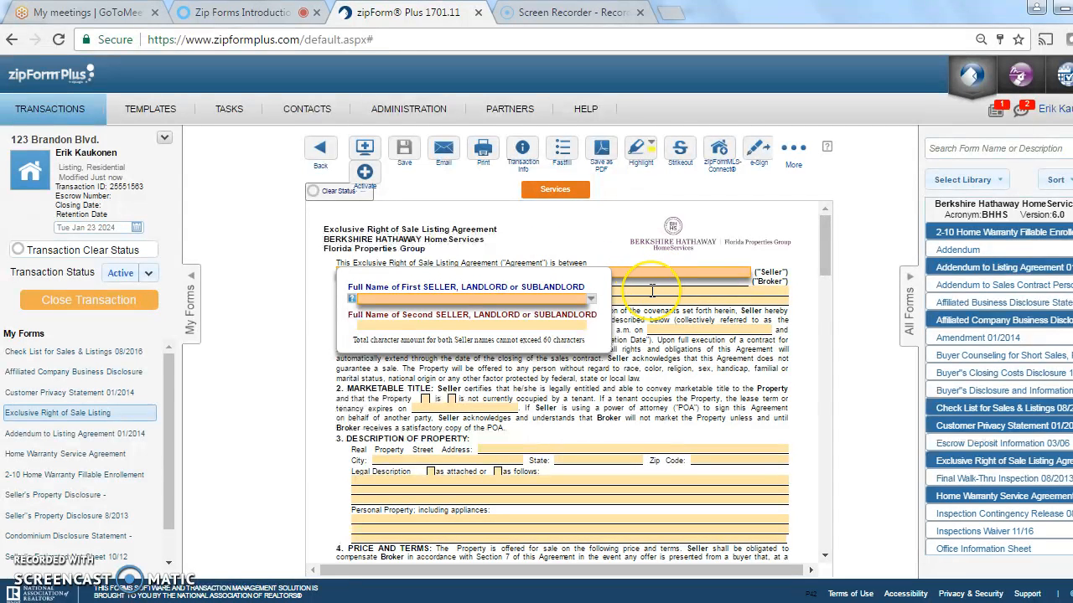
pyautogui.write('Sa')
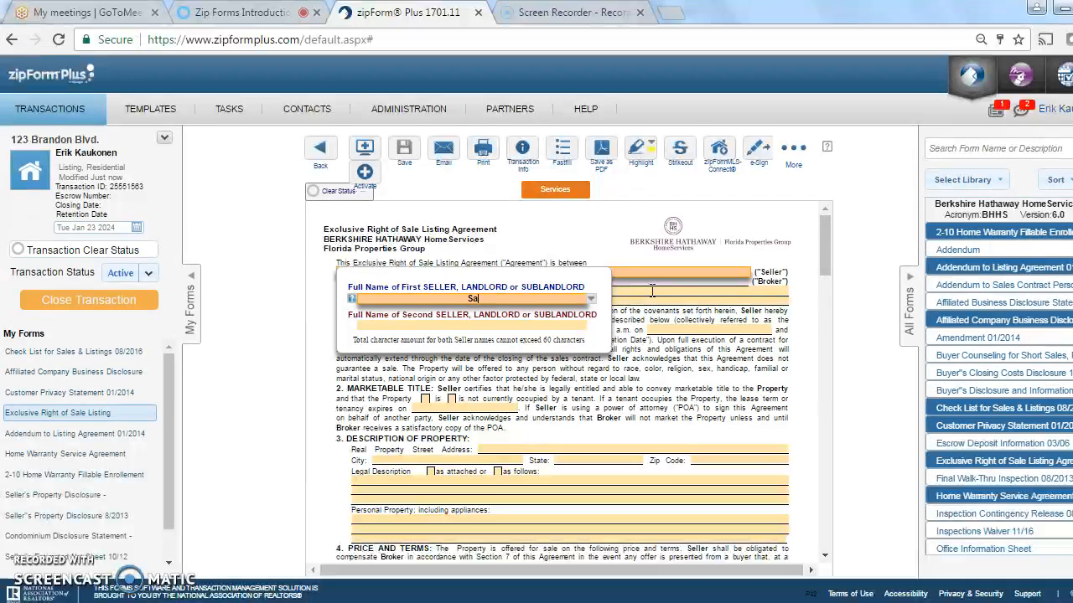
pyautogui.write('lly Seller')
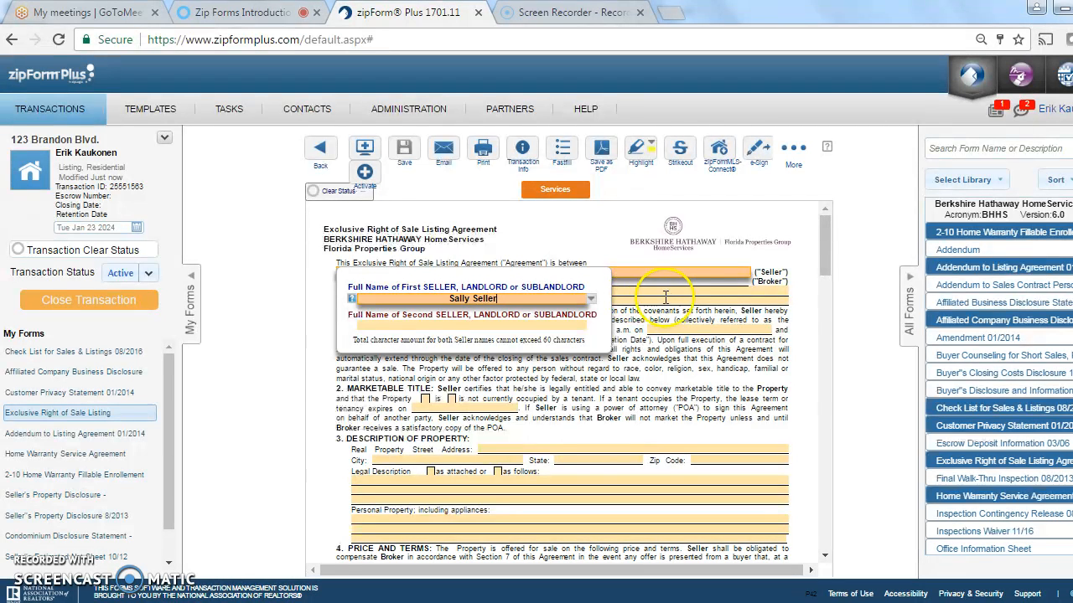
# Fill in the street address part of the seller's mailing address on the listing agreement
pyautogui.click(687, 293)
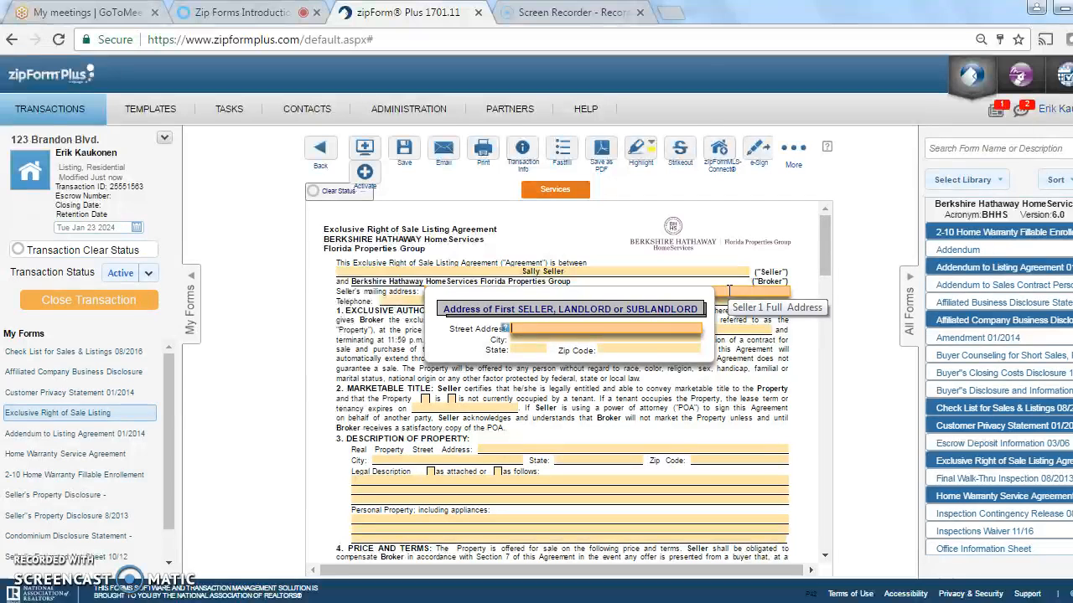
pyautogui.click(716, 382)
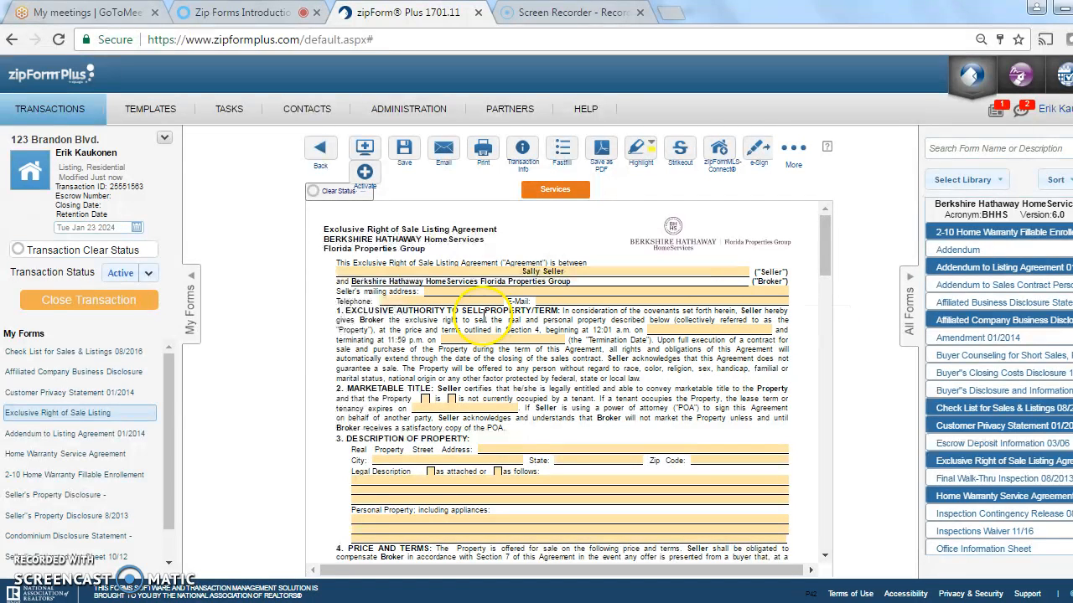
pyautogui.click(451, 291)
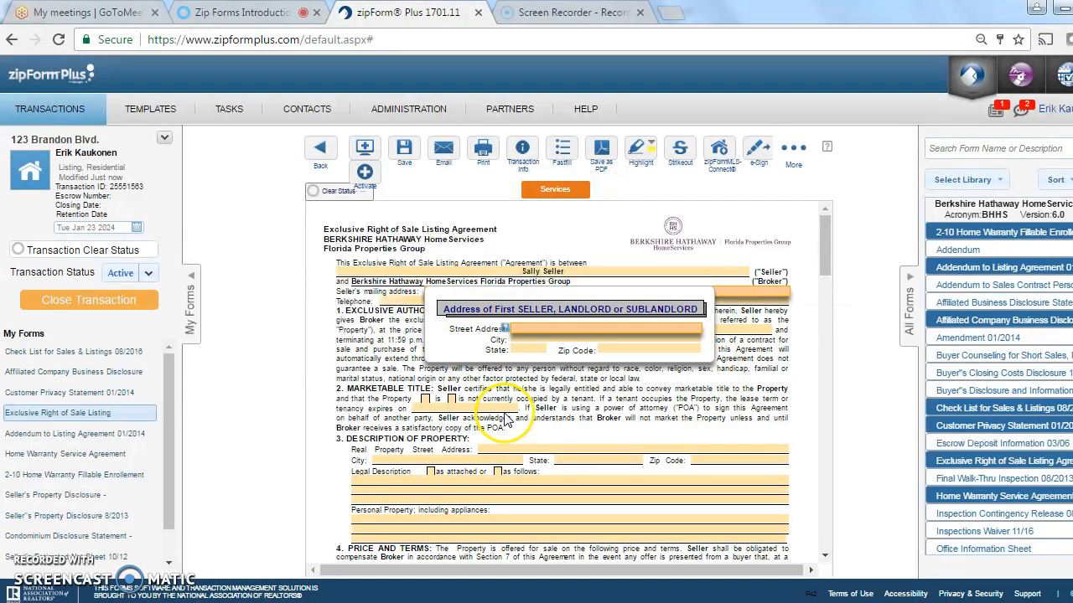
pyautogui.write('123 Main Street')
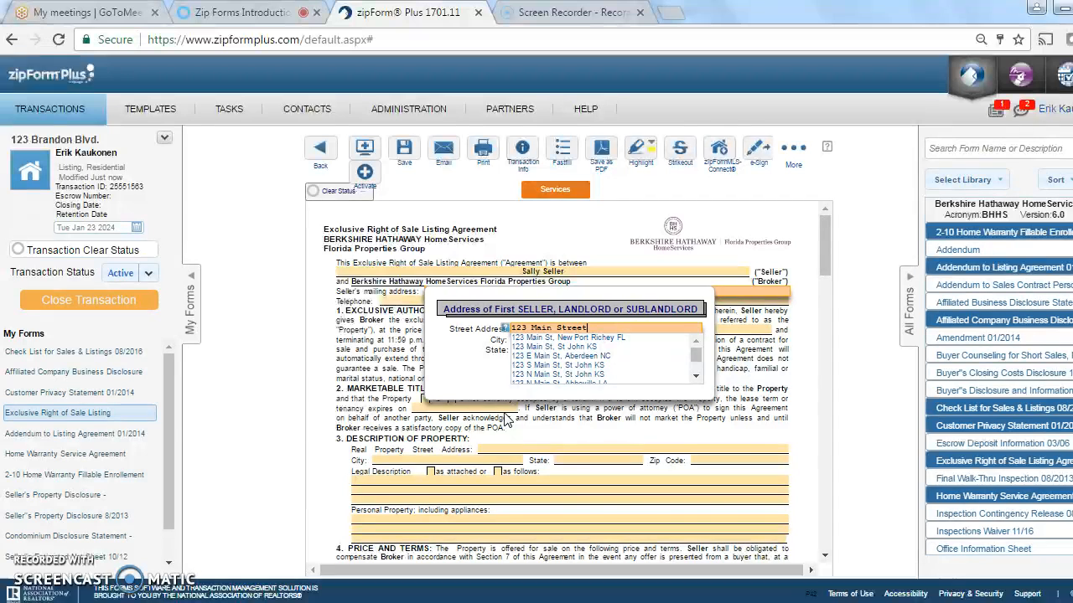
pyautogui.click(789, 416)
pyautogui.click(498, 352)
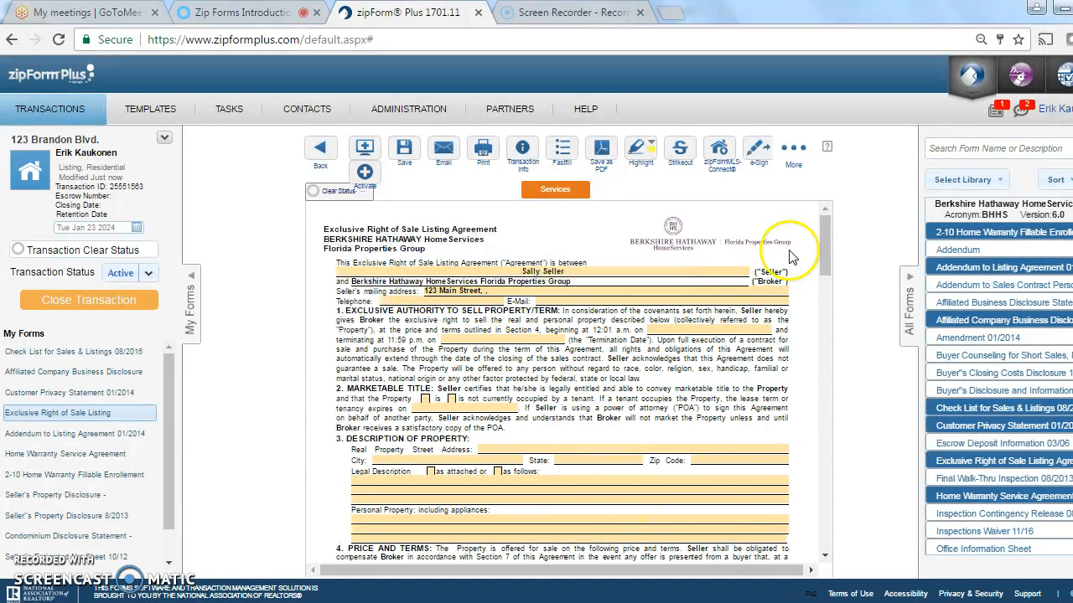
# Fill in the real property street address, city and state on the listing agreement from the suggested East Brandon Blvd match in Brandon, FL
pyautogui.moveTo(821, 228); pyautogui.dragTo(821, 249)
pyautogui.click(525, 347)
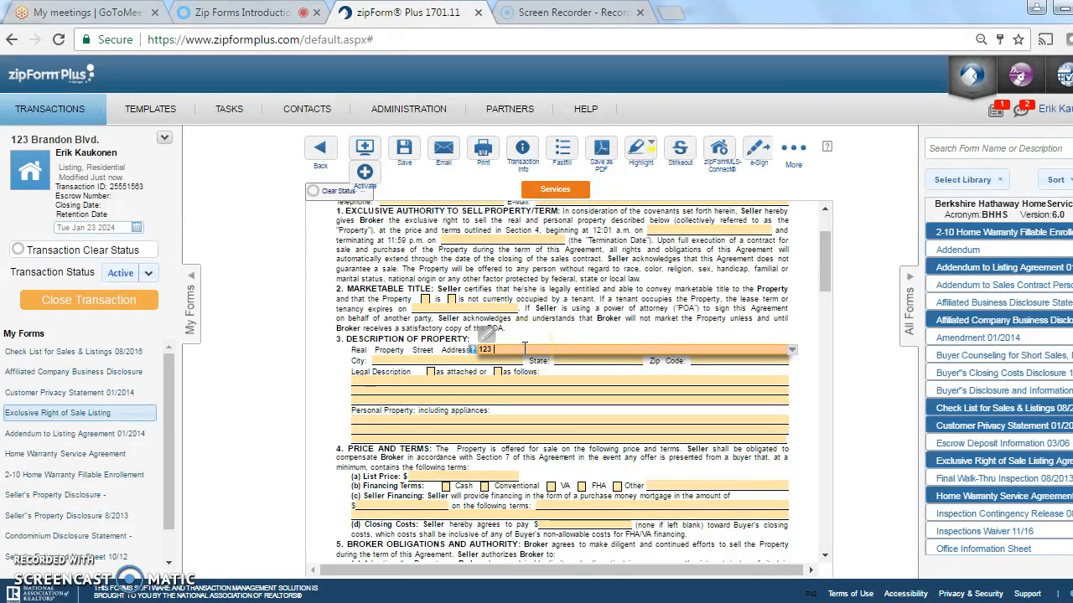
pyautogui.write('123 Brandon')
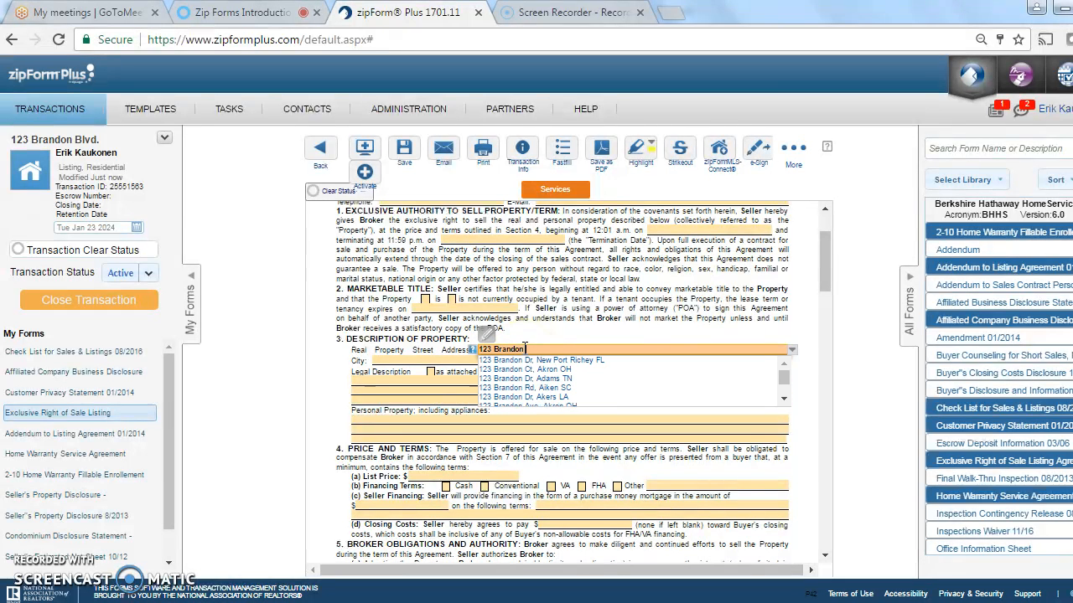
pyautogui.write(' Blvd')
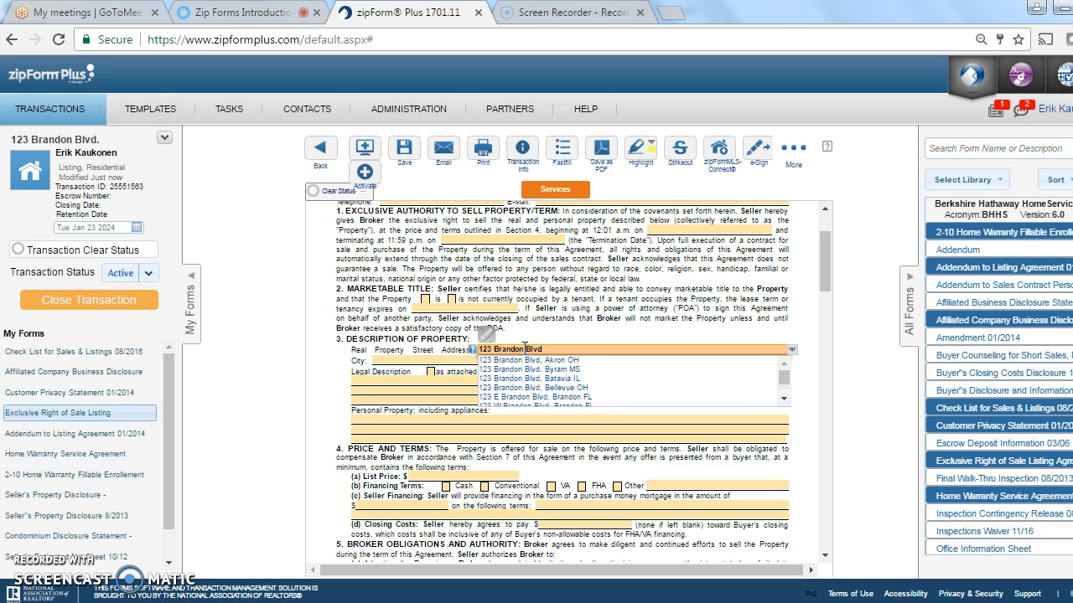
pyautogui.click(576, 393)
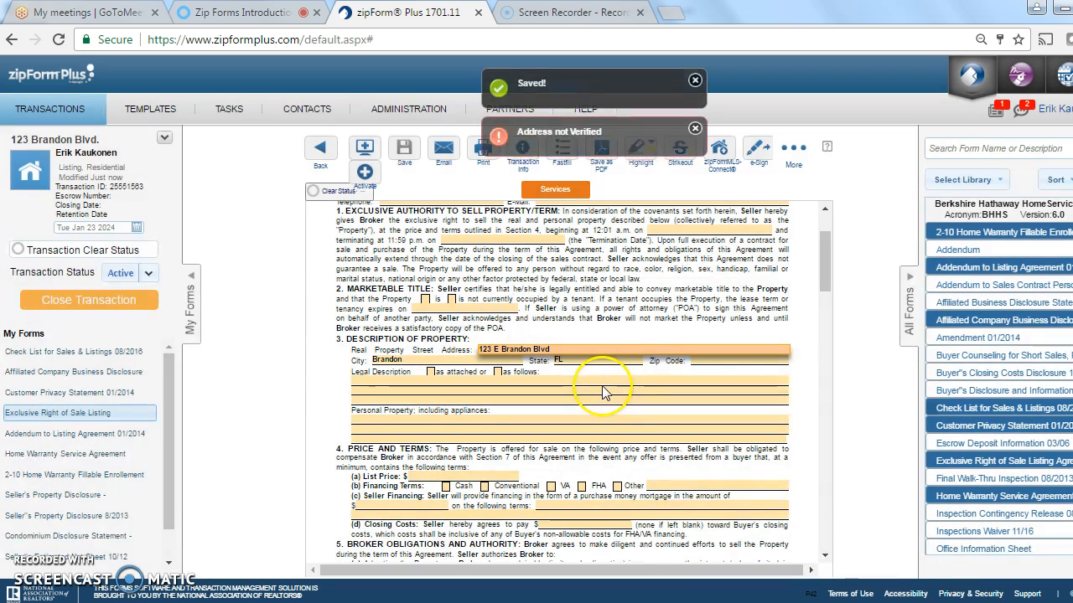
pyautogui.click(695, 128)
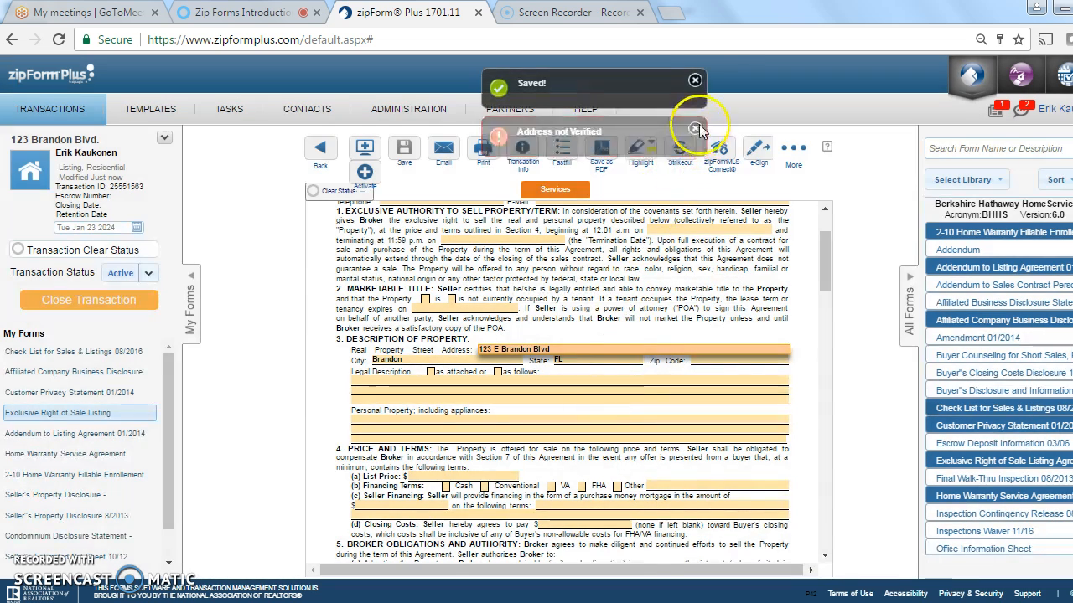
pyautogui.click(695, 81)
# Review the legal description, seller mailing address and property address fields on the listing agreement
pyautogui.moveTo(827, 273)
pyautogui.mouseDown()
pyautogui.moveTo(824, 248)
pyautogui.moveTo(822, 269)
pyautogui.mouseUp()
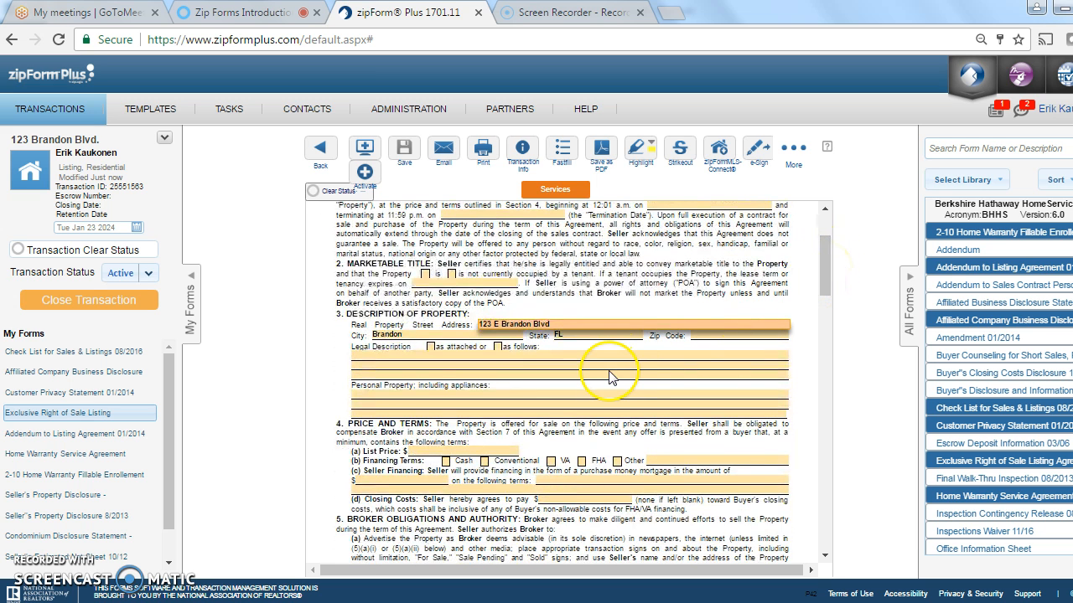
pyautogui.click(570, 355)
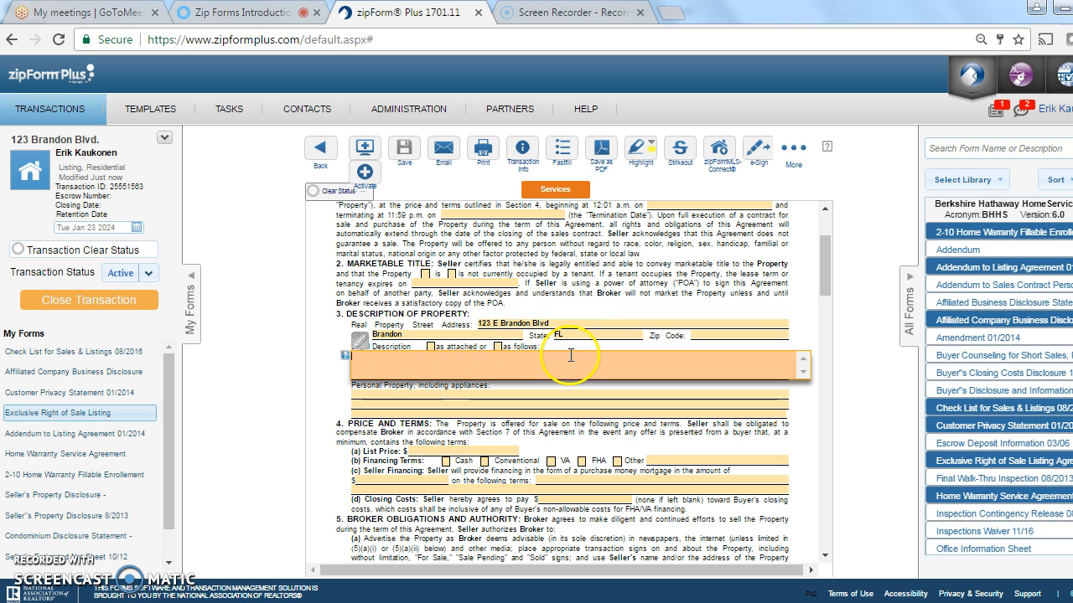
pyautogui.moveTo(826, 258); pyautogui.dragTo(842, 191)
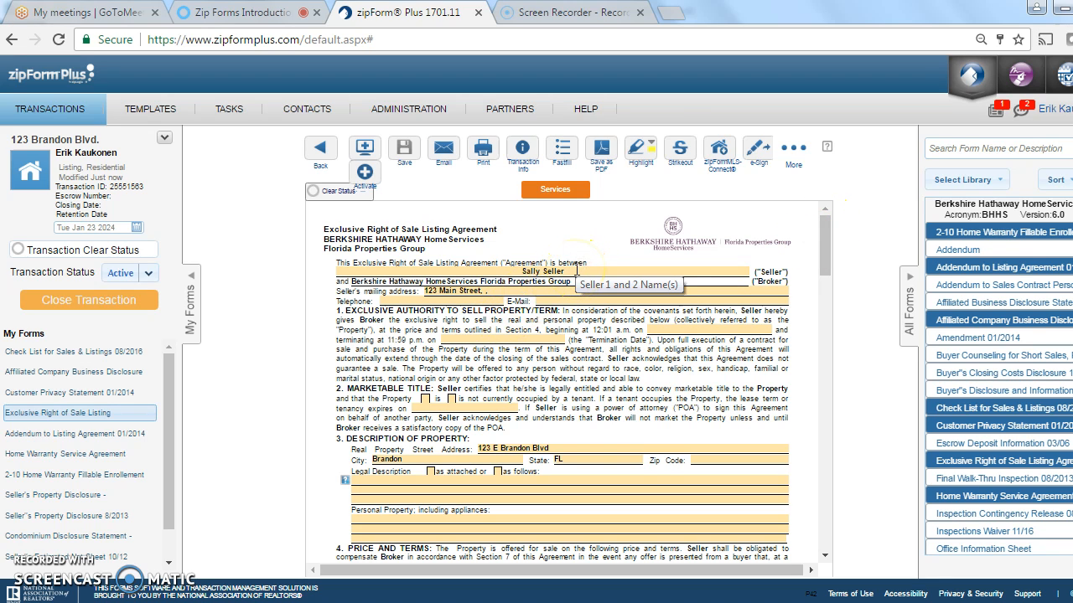
pyautogui.click(491, 290)
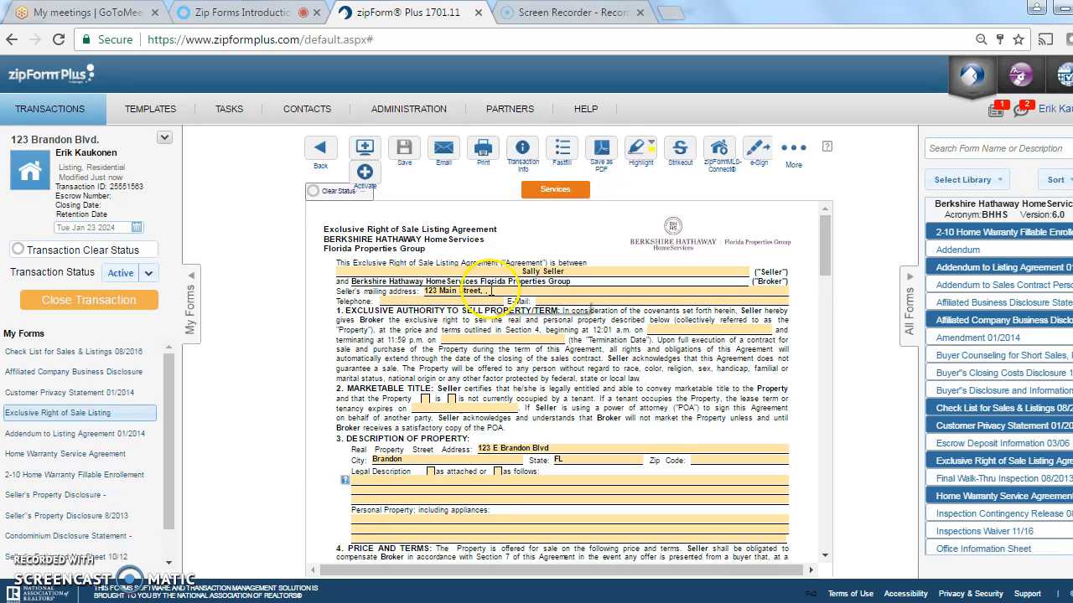
pyautogui.click(494, 448)
pyautogui.write('E')
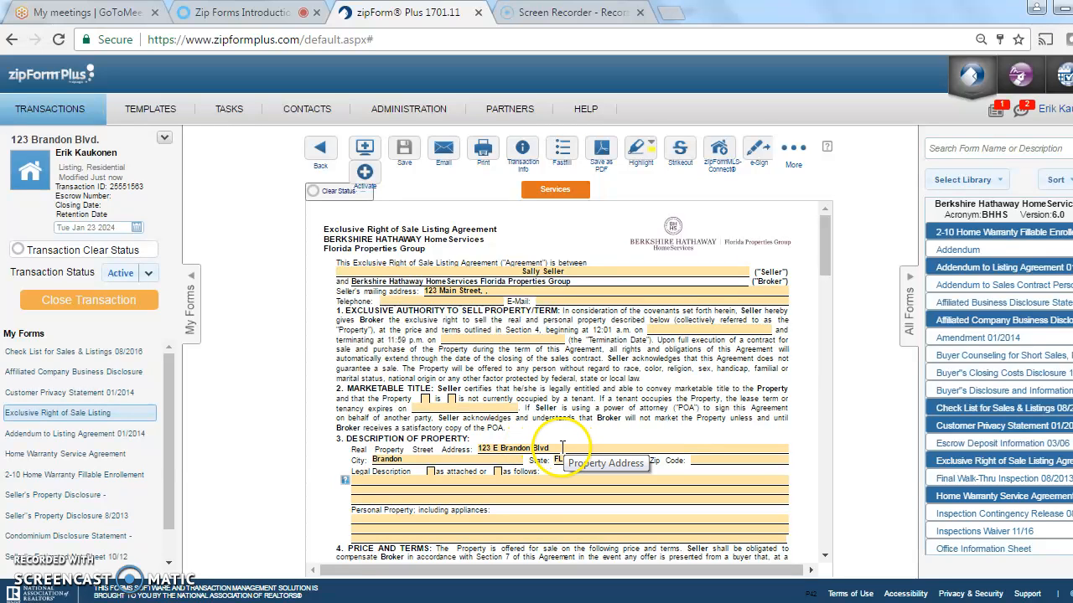
# Open the Seller's Property Disclosure 8/2013 form from the transaction's documents and check its seller and buyer name fields
pyautogui.click(319, 153)
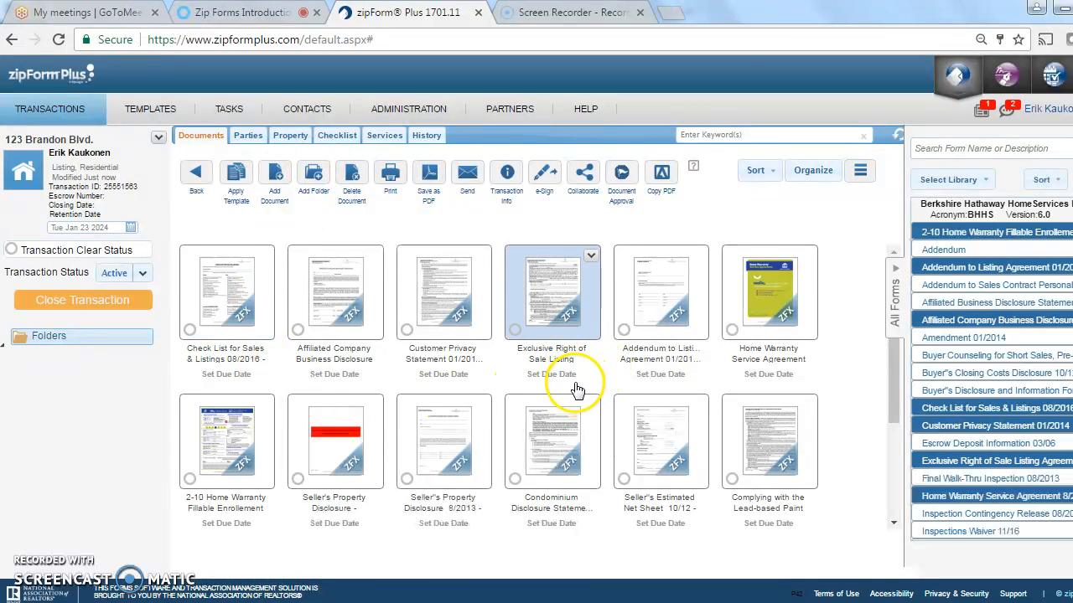
pyautogui.click(453, 449)
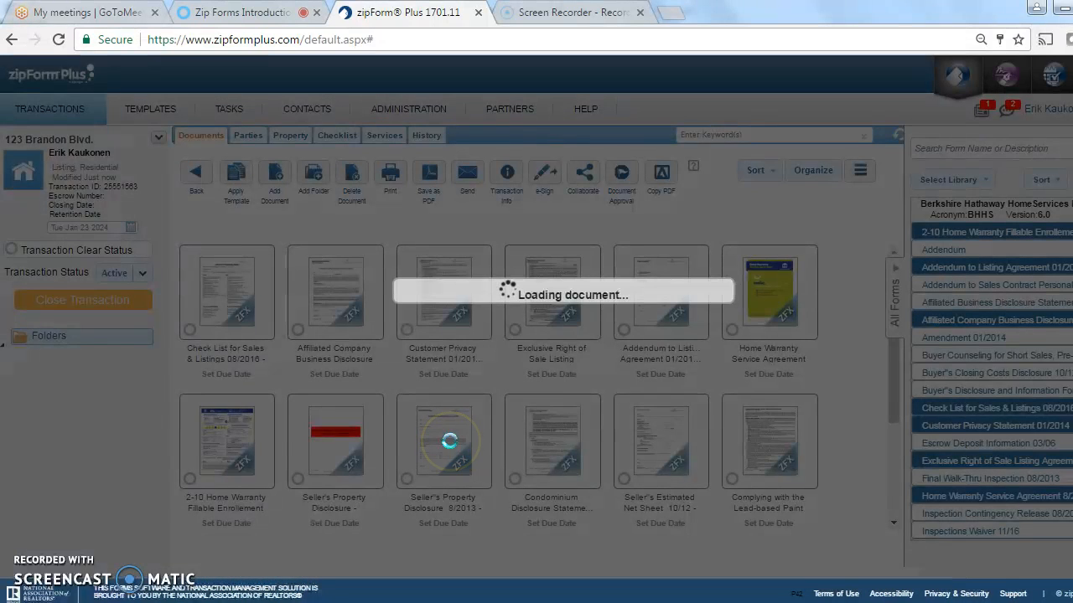
pyautogui.click(400, 332)
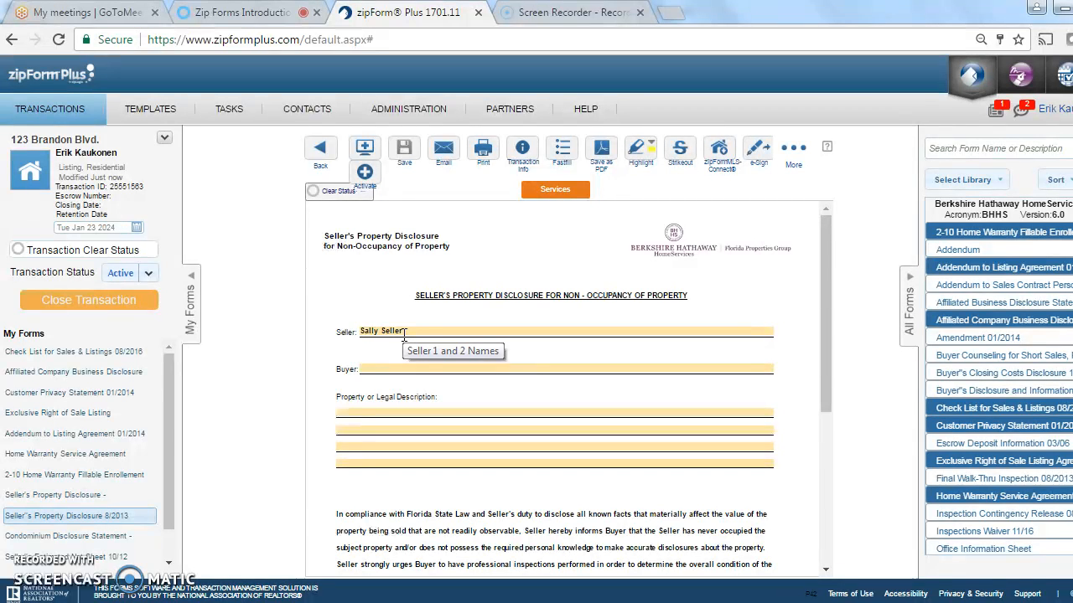
pyautogui.click(396, 372)
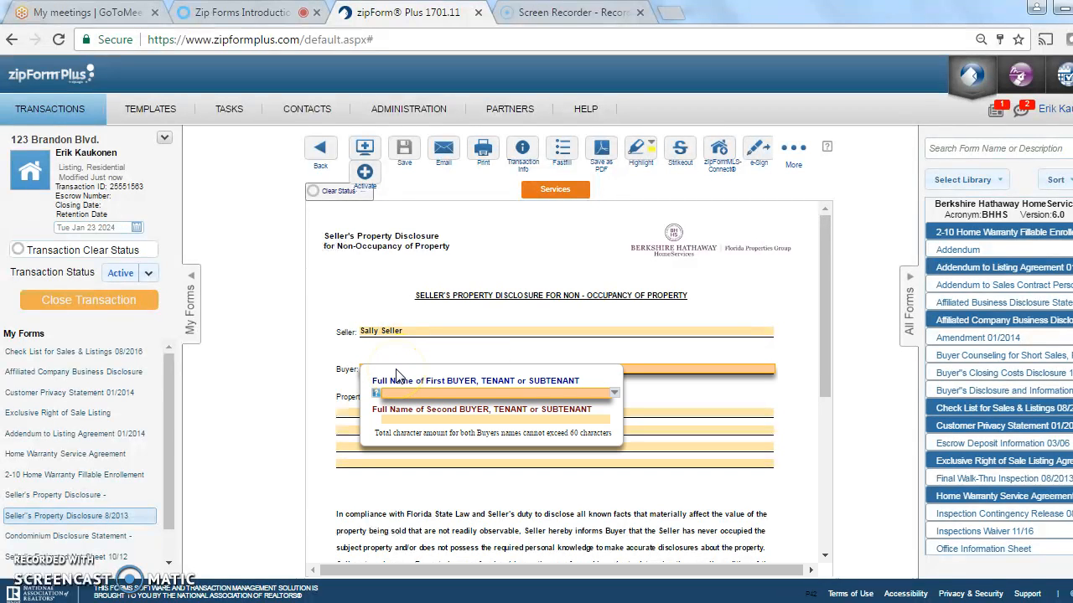
pyautogui.click(679, 403)
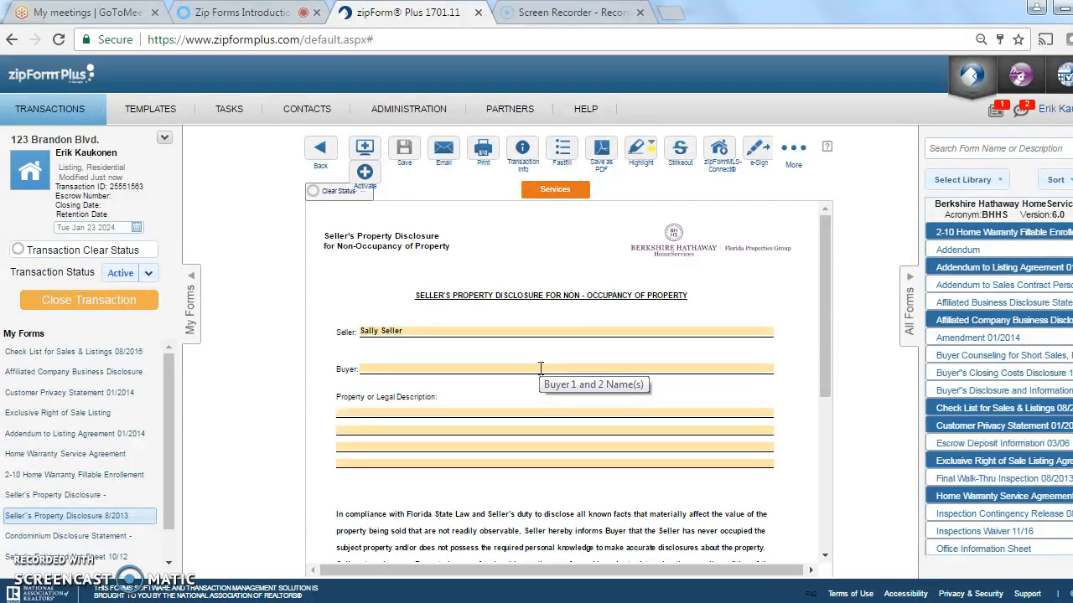
pyautogui.moveTo(821, 279)
pyautogui.mouseDown()
pyautogui.moveTo(810, 365)
pyautogui.moveTo(819, 221)
pyautogui.mouseUp()
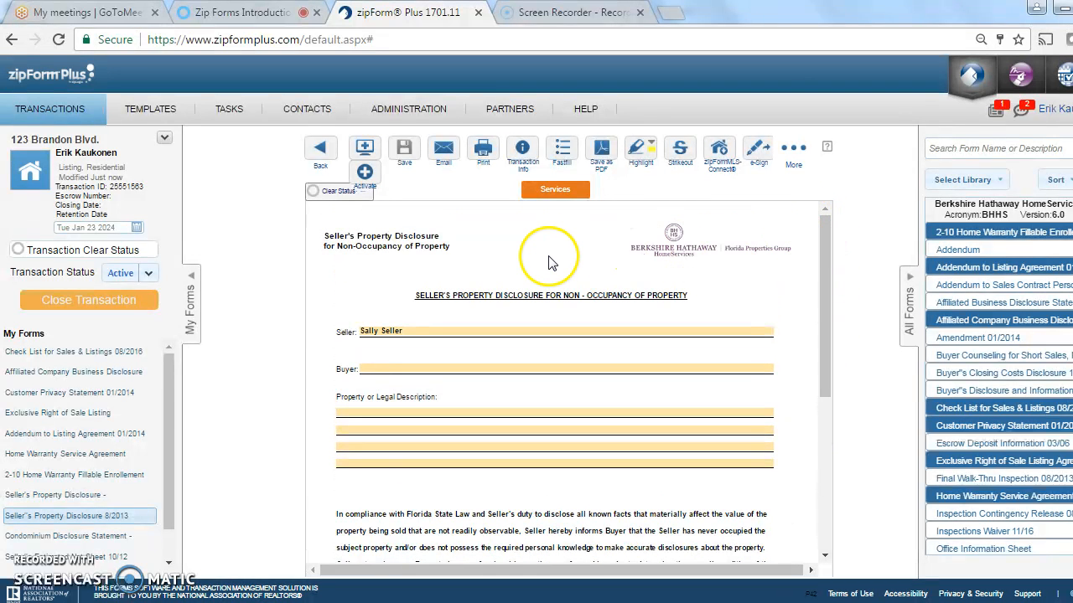
# Reopen the Exclusive Right of Sale Listing form and examine the property information in its transaction info
pyautogui.click(324, 155)
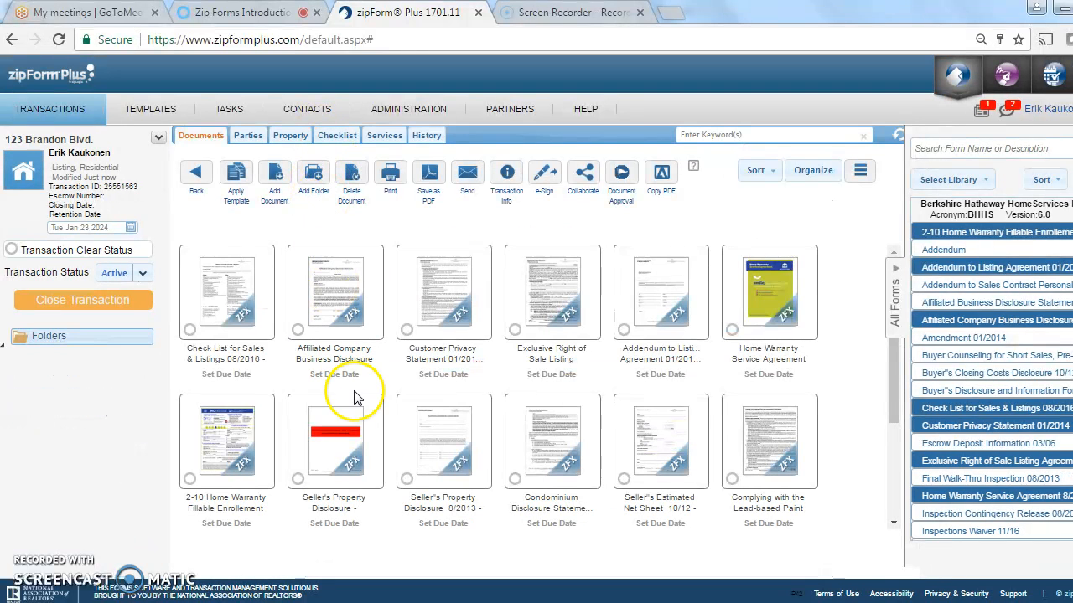
pyautogui.click(549, 312)
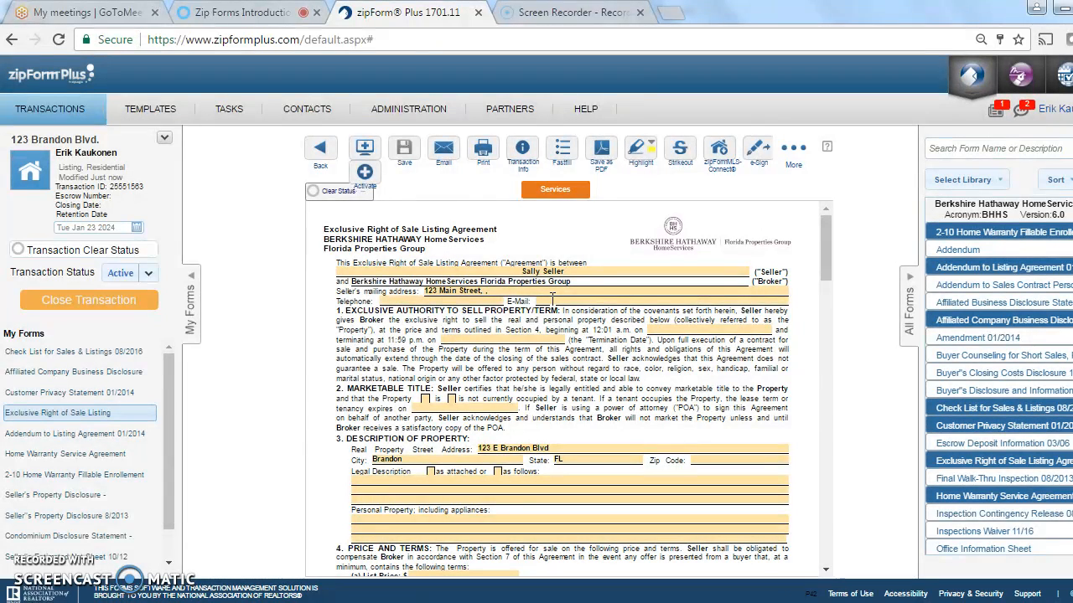
pyautogui.click(522, 158)
pyautogui.click(521, 153)
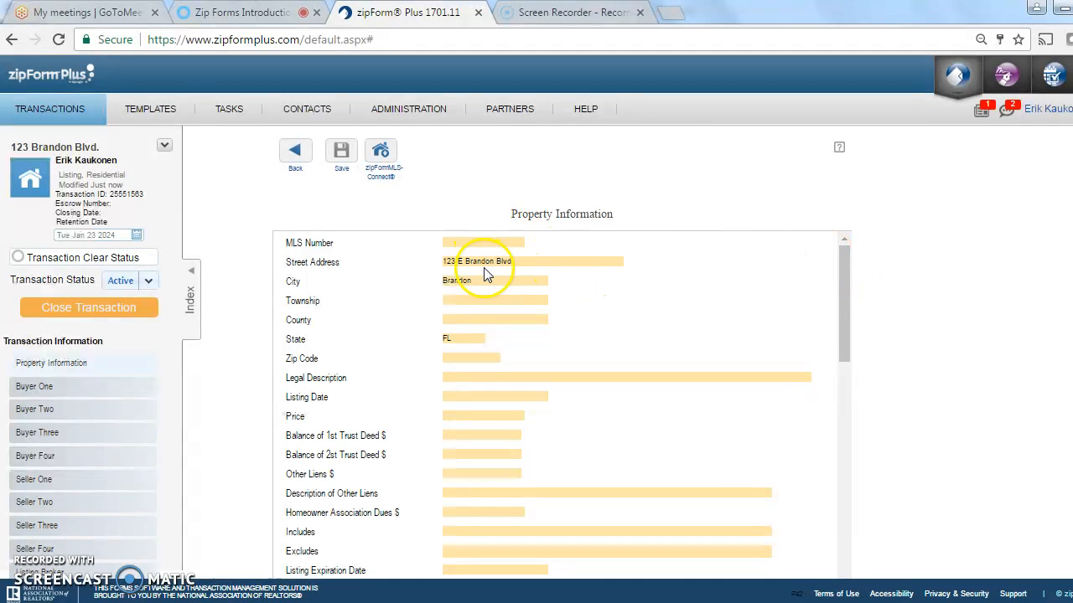
pyautogui.moveTo(841, 292); pyautogui.dragTo(853, 237)
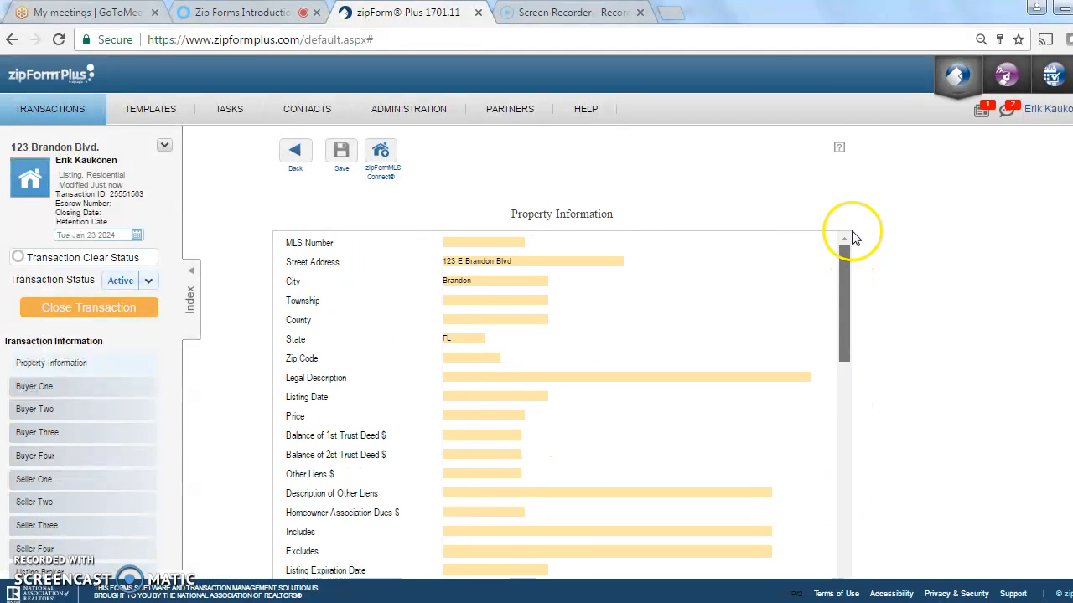
pyautogui.click(77, 370)
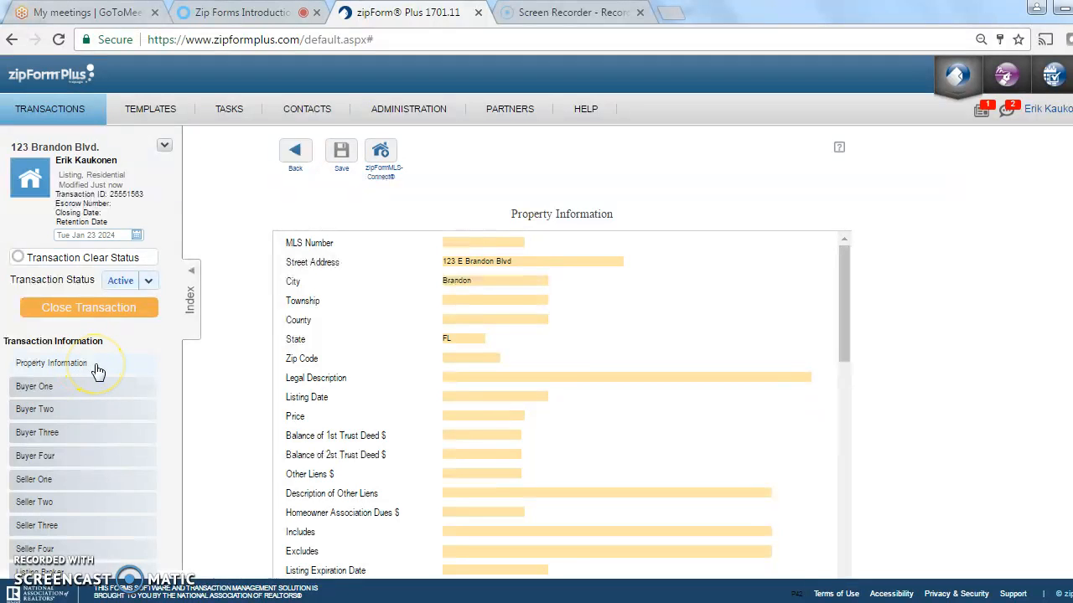
# Enter the first and last name of Buyer One in the transaction information
pyautogui.click(43, 396)
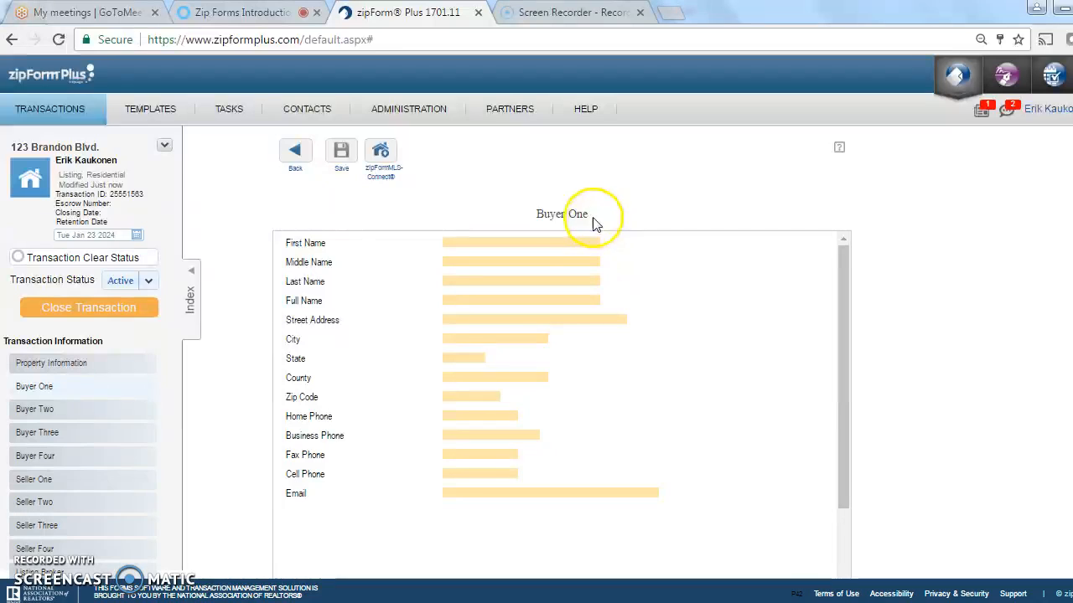
pyautogui.click(477, 243)
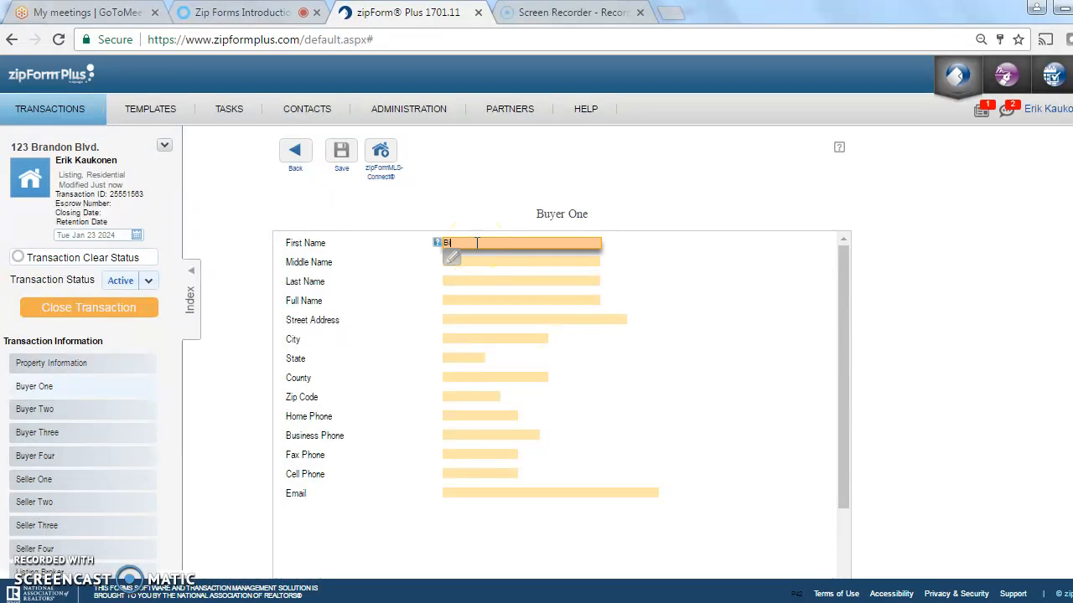
pyautogui.press('Tab')
pyautogui.press('Tab')
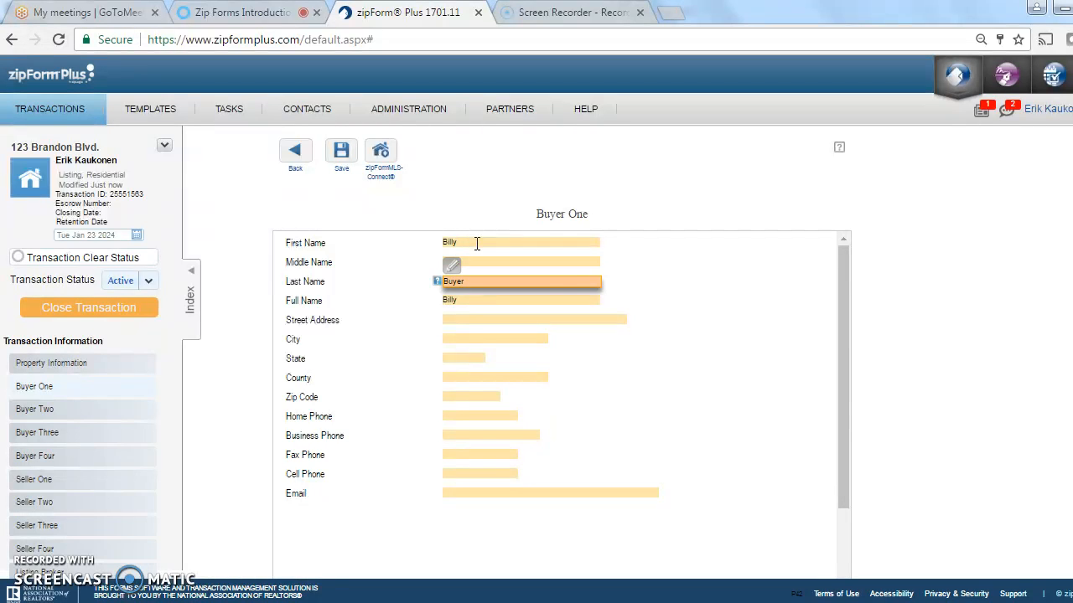
pyautogui.click(738, 314)
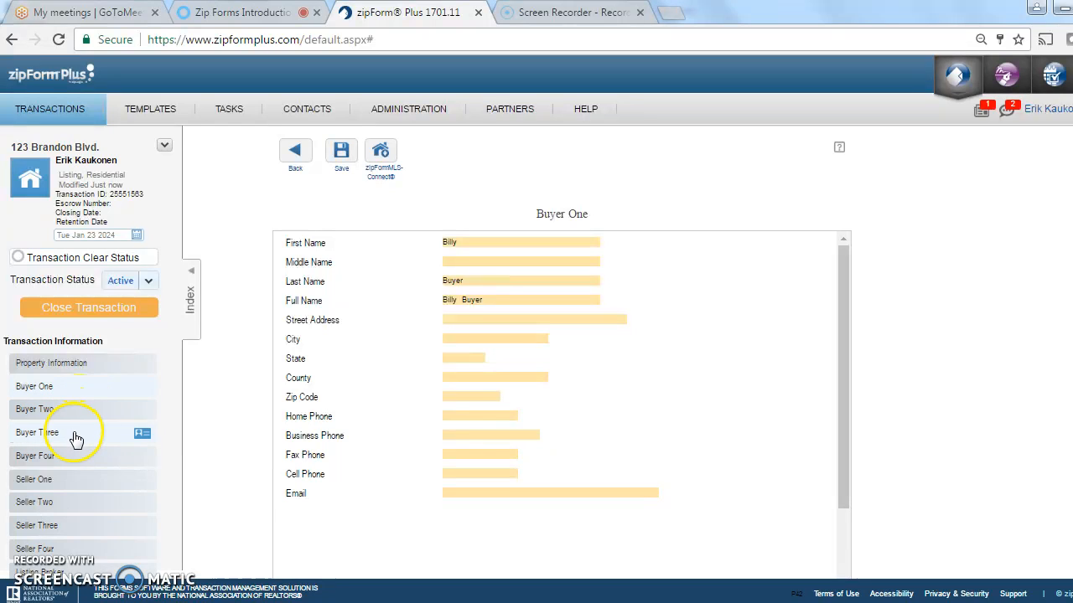
# Look over the Listing Broker section, save the transaction information and return to the listing agreement
pyautogui.scroll(-2, 898, 214)
pyautogui.scroll(-1, 426, 331)
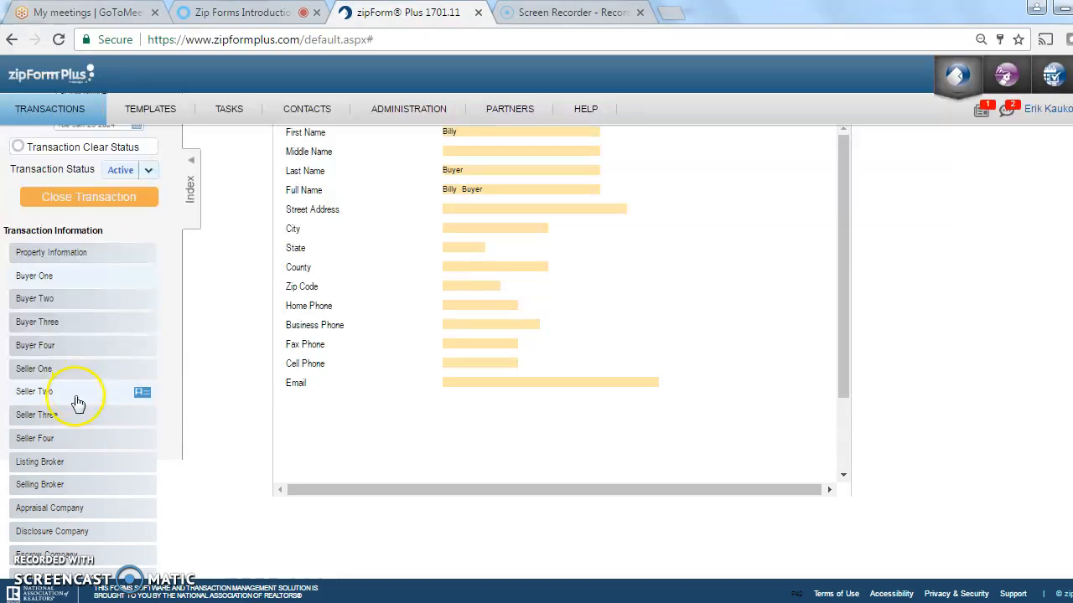
pyautogui.scroll(-1, 1026, 277)
pyautogui.scroll(-1, 425, 352)
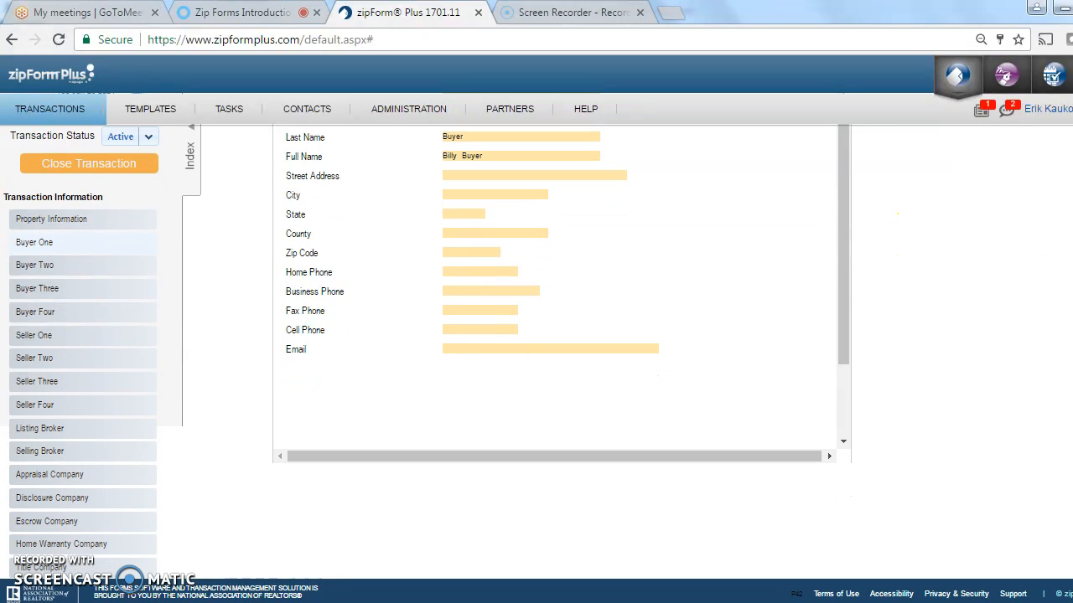
pyautogui.scroll(-1, 425, 352)
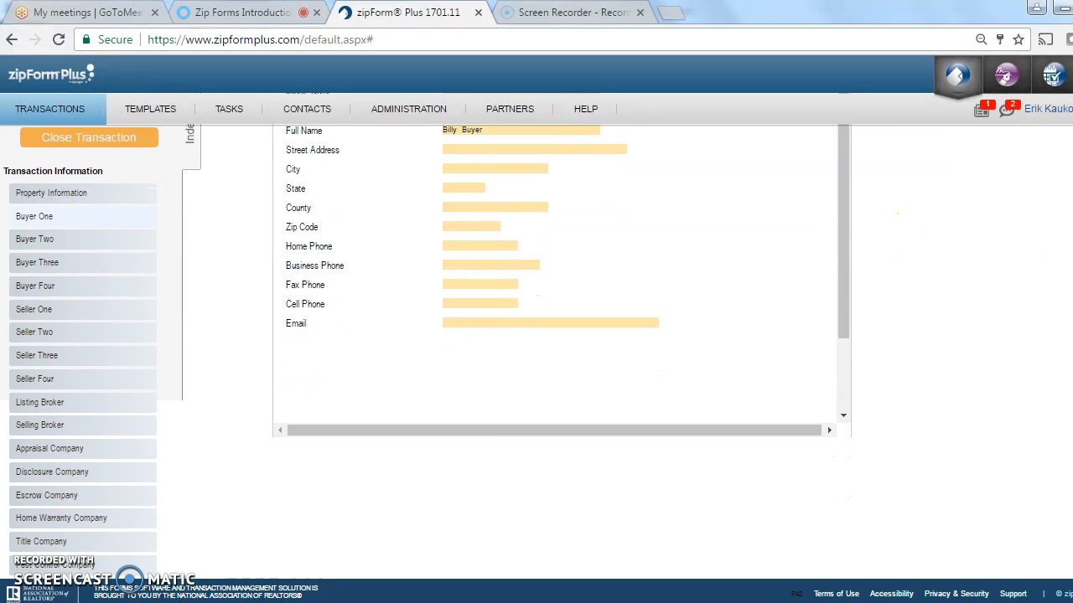
pyautogui.click(50, 405)
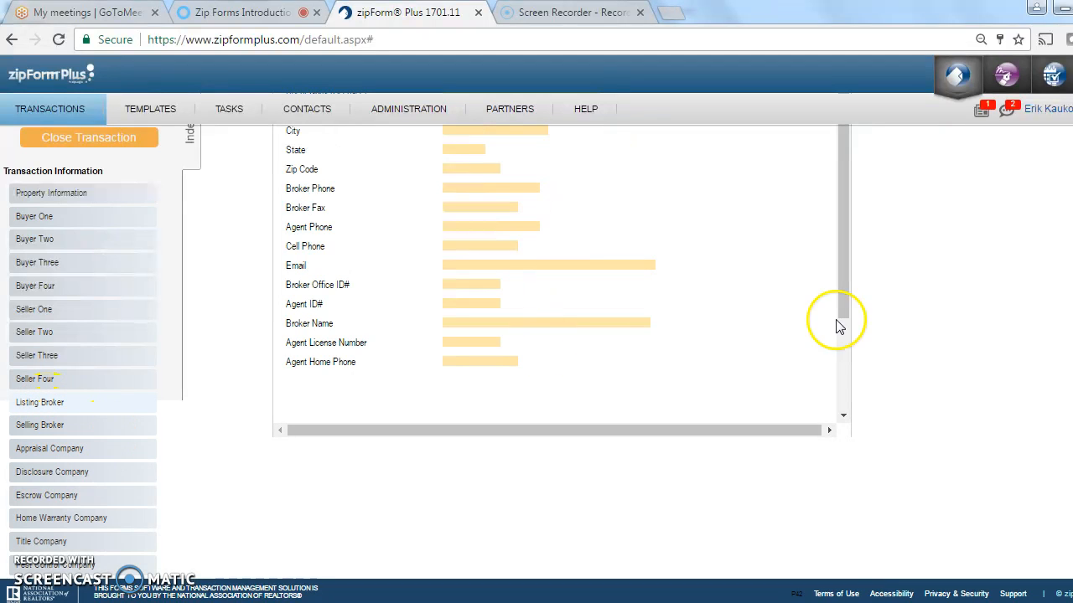
pyautogui.scroll(3, 838, 327)
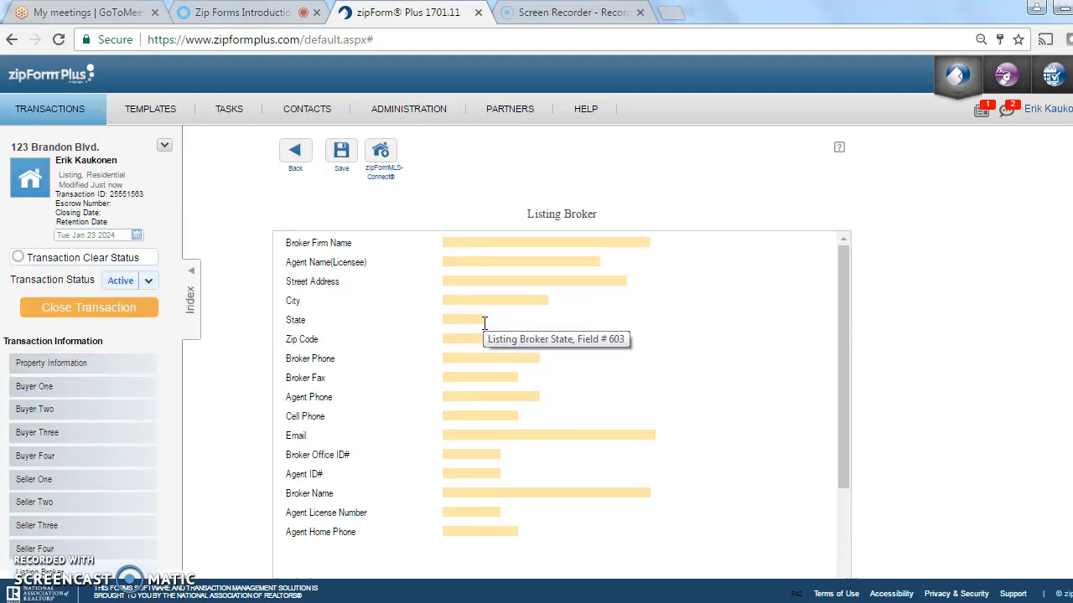
pyautogui.click(332, 158)
pyautogui.click(293, 151)
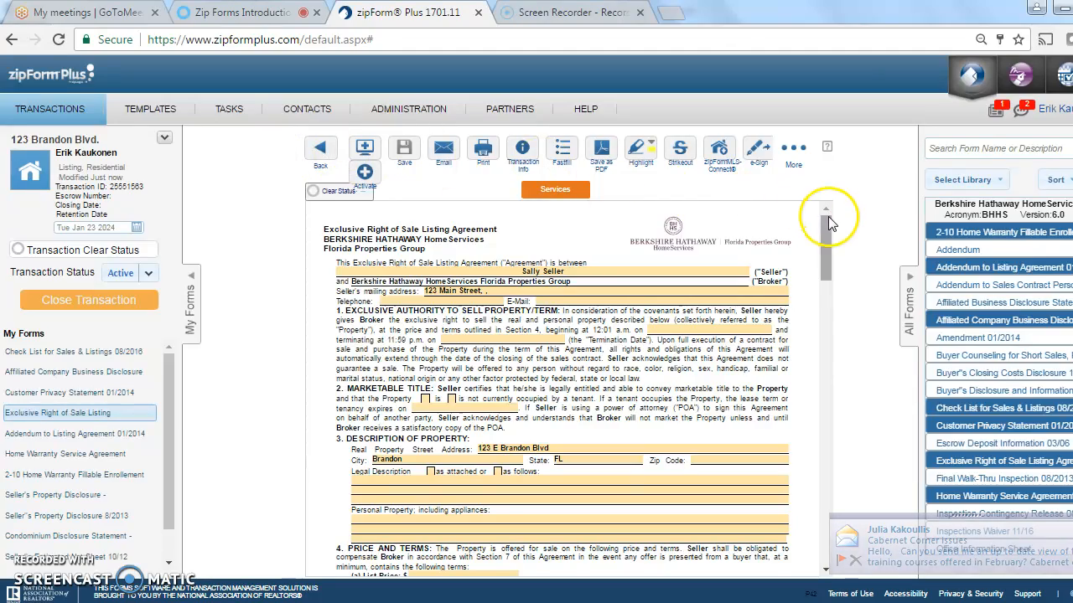
# Switch the listing agreement to the Fast Fill view and look through its list of fillable fields
pyautogui.moveTo(828, 222); pyautogui.dragTo(828, 243)
pyautogui.click(562, 166)
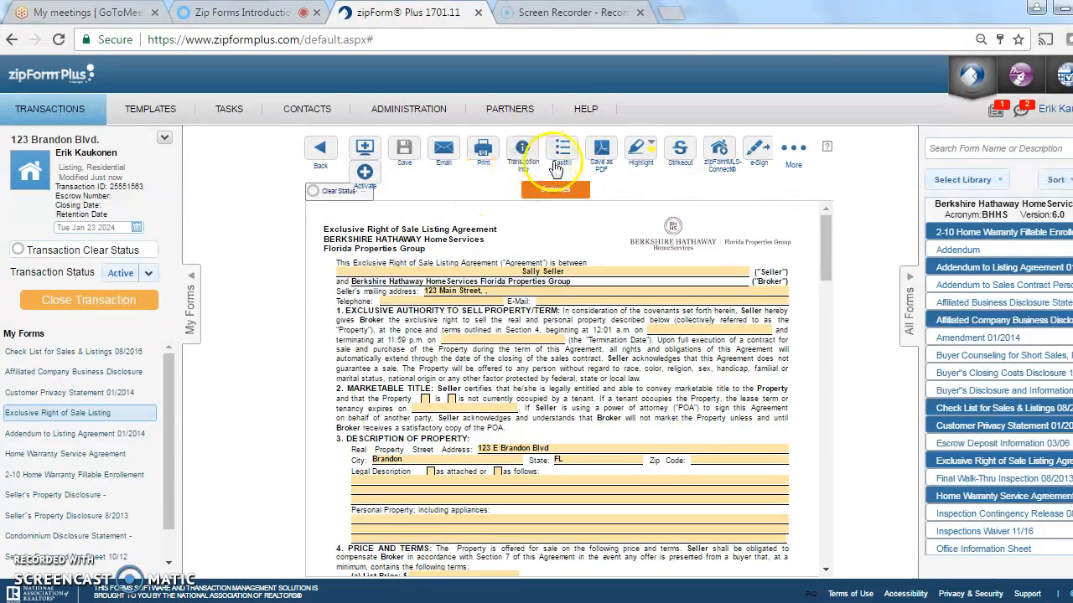
pyautogui.click(567, 159)
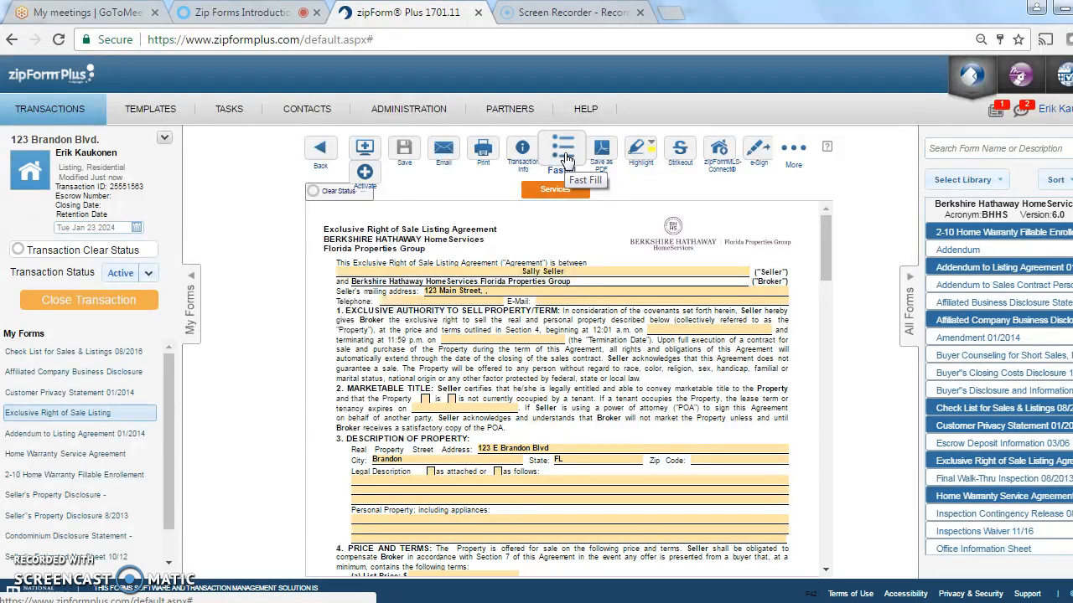
pyautogui.click(567, 160)
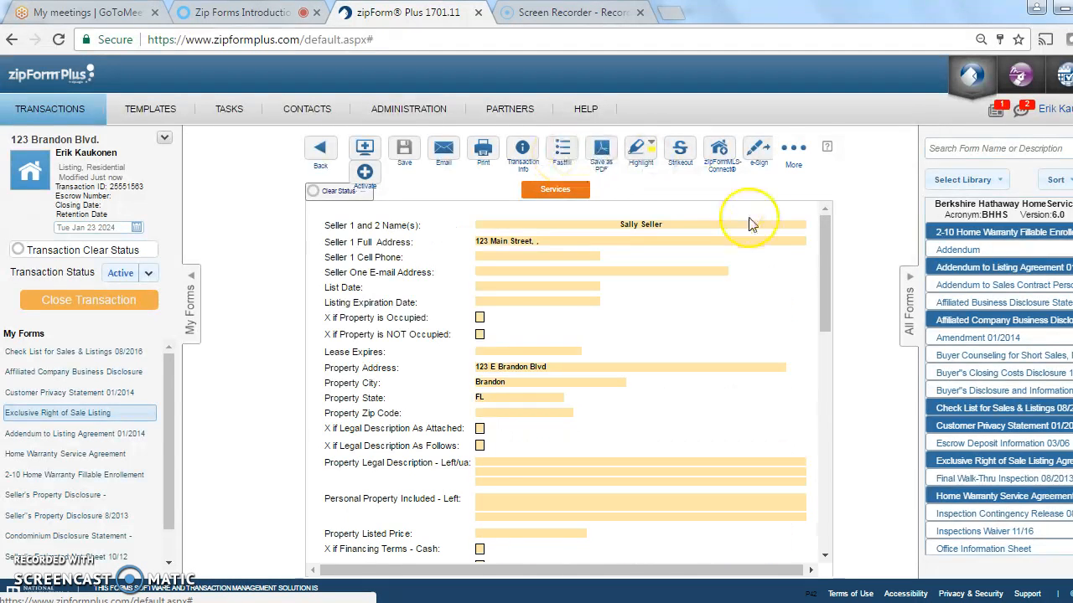
pyautogui.moveTo(830, 239)
pyautogui.mouseDown()
pyautogui.moveTo(836, 440)
pyautogui.moveTo(826, 204)
pyautogui.mouseUp()
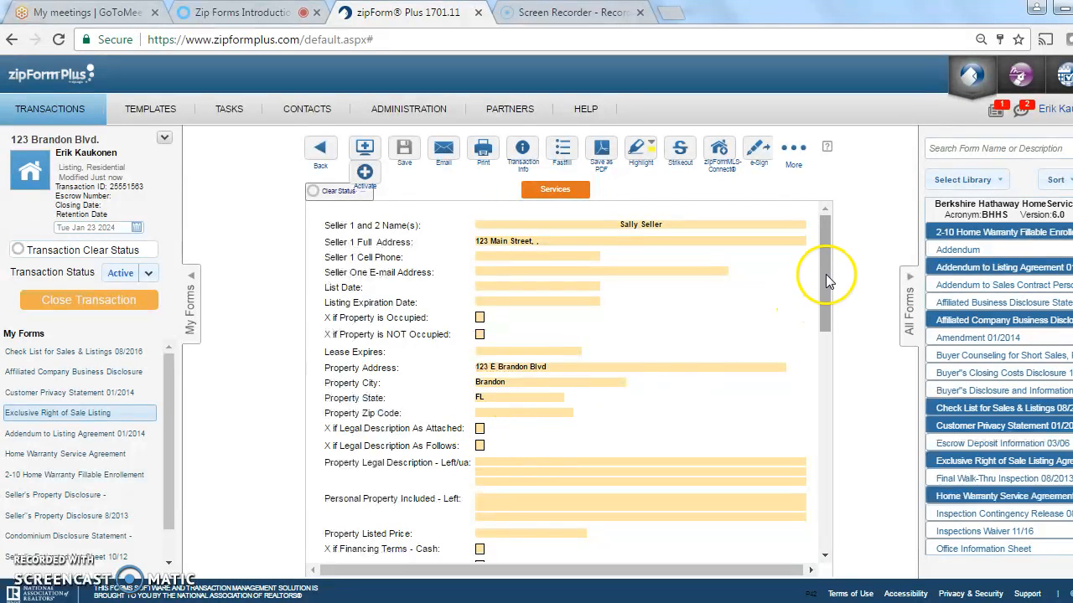
# Look through the Fast Fill fields, reopen the Exclusive Right of Sale Listing in its regular view, and return to the transaction's documents
pyautogui.moveTo(826, 274); pyautogui.dragTo(822, 359)
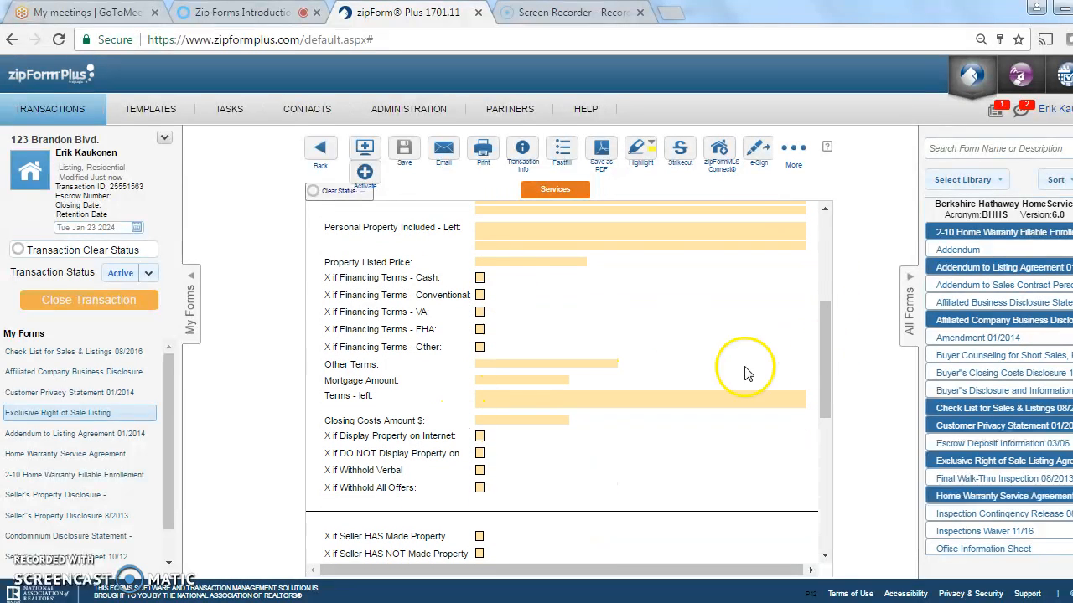
pyautogui.moveTo(825, 345)
pyautogui.mouseDown()
pyautogui.moveTo(826, 476)
pyautogui.moveTo(826, 167)
pyautogui.moveTo(826, 215)
pyautogui.mouseUp()
pyautogui.click(825, 225)
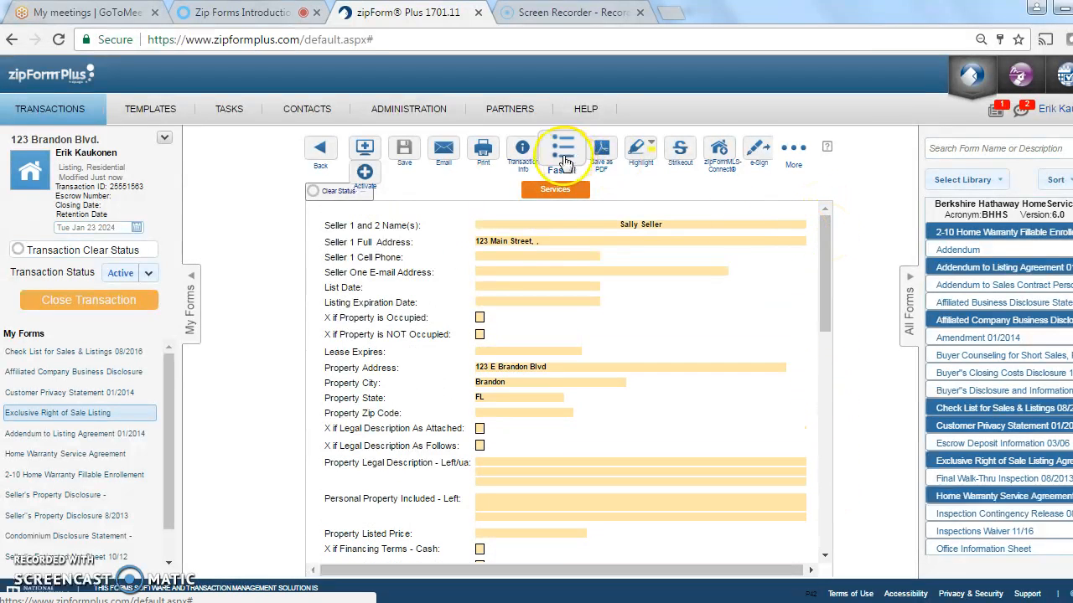
pyautogui.click(320, 148)
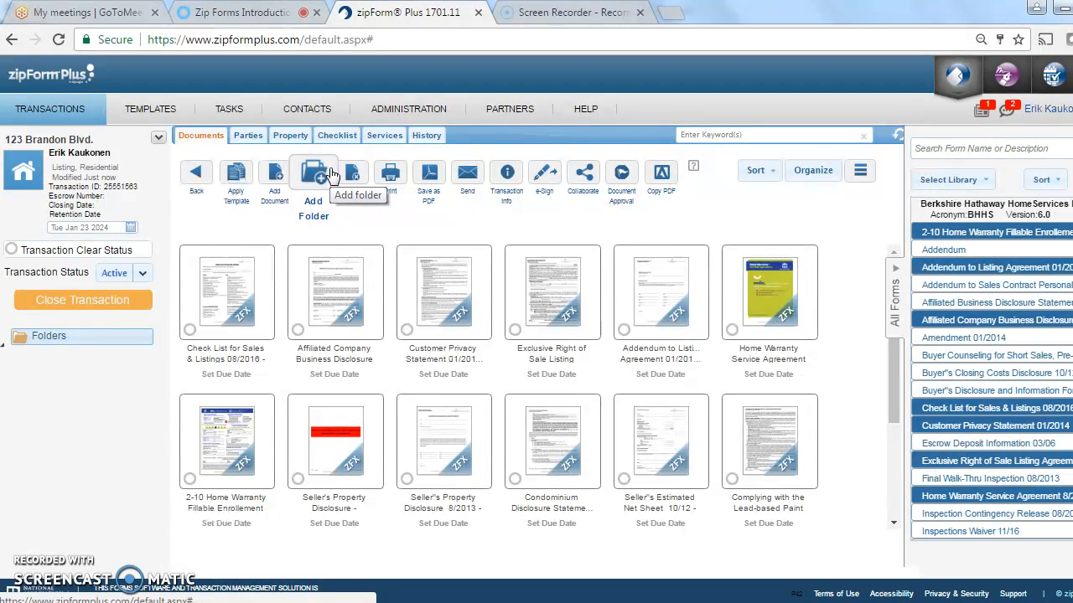
pyautogui.doubleClick(570, 310)
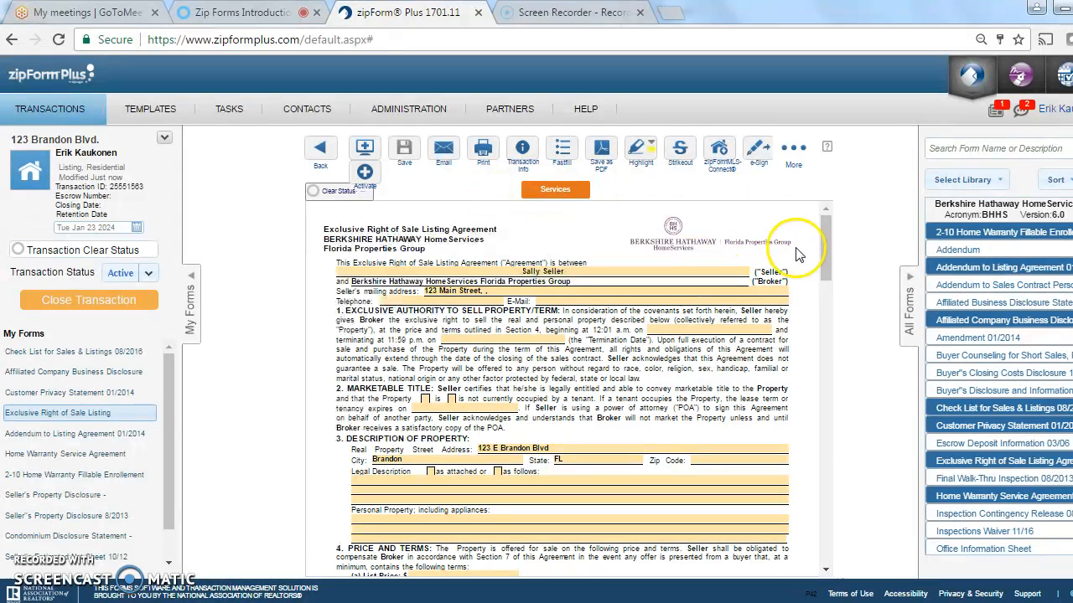
pyautogui.click(322, 154)
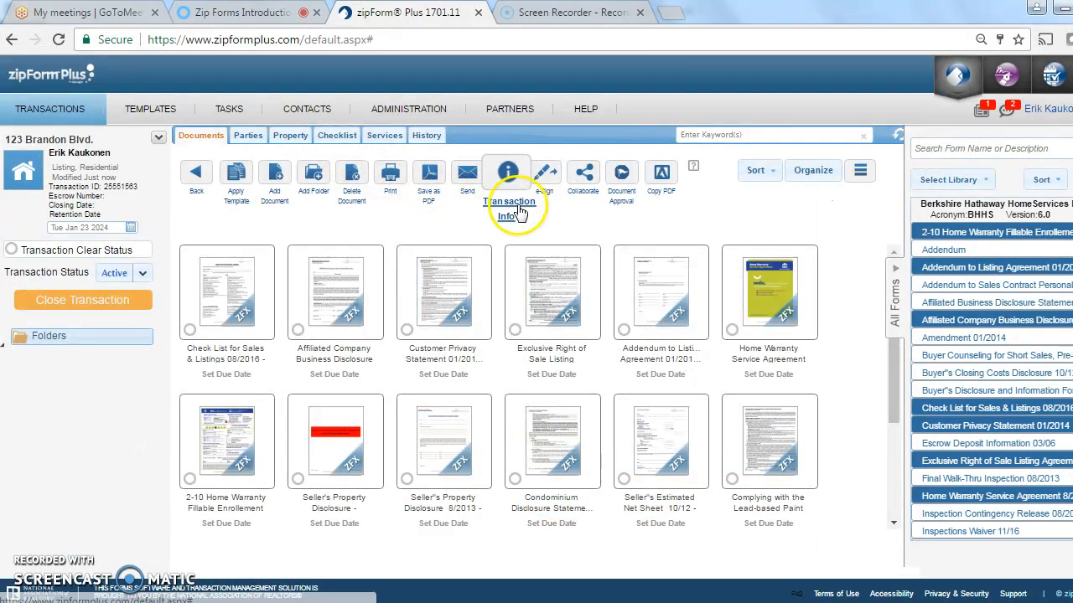
# Create an e-signature packet containing the Exclusive Right of Sale Listing form and proceed to selecting parties
pyautogui.click(554, 181)
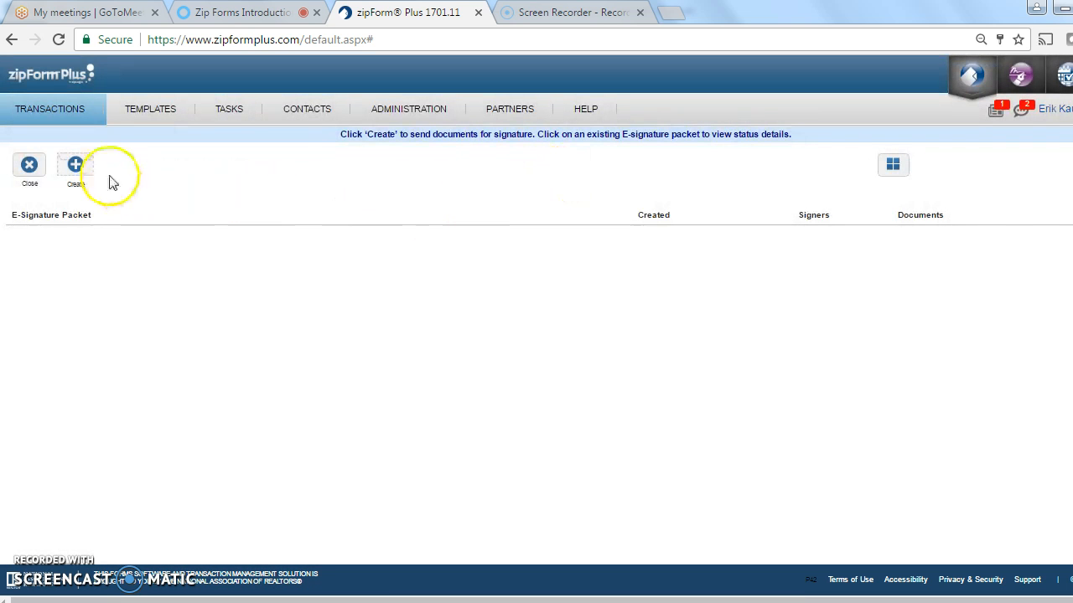
pyautogui.click(74, 166)
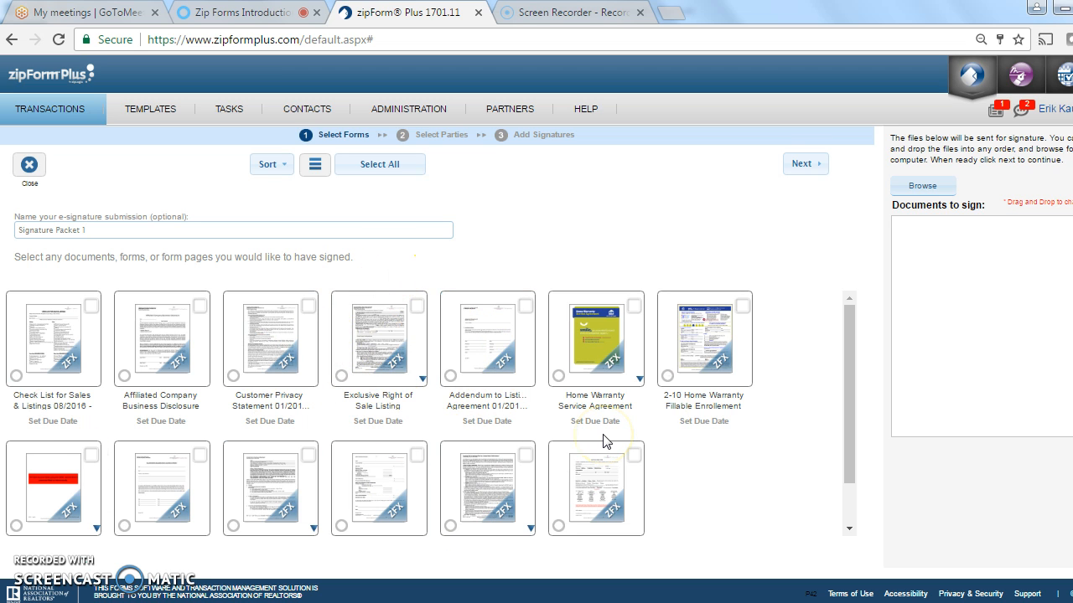
pyautogui.click(395, 350)
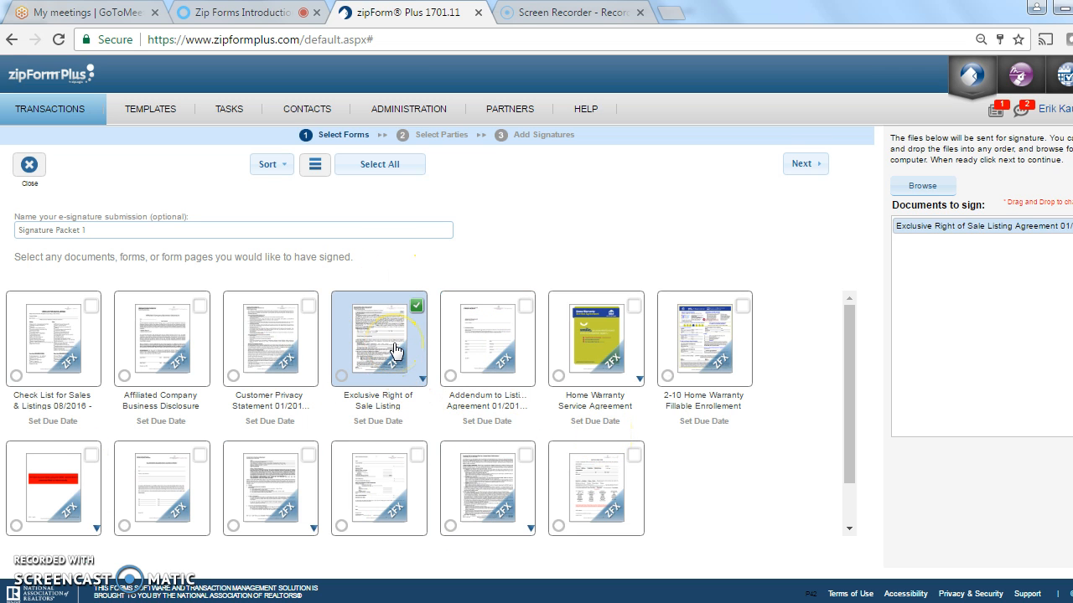
pyautogui.click(807, 168)
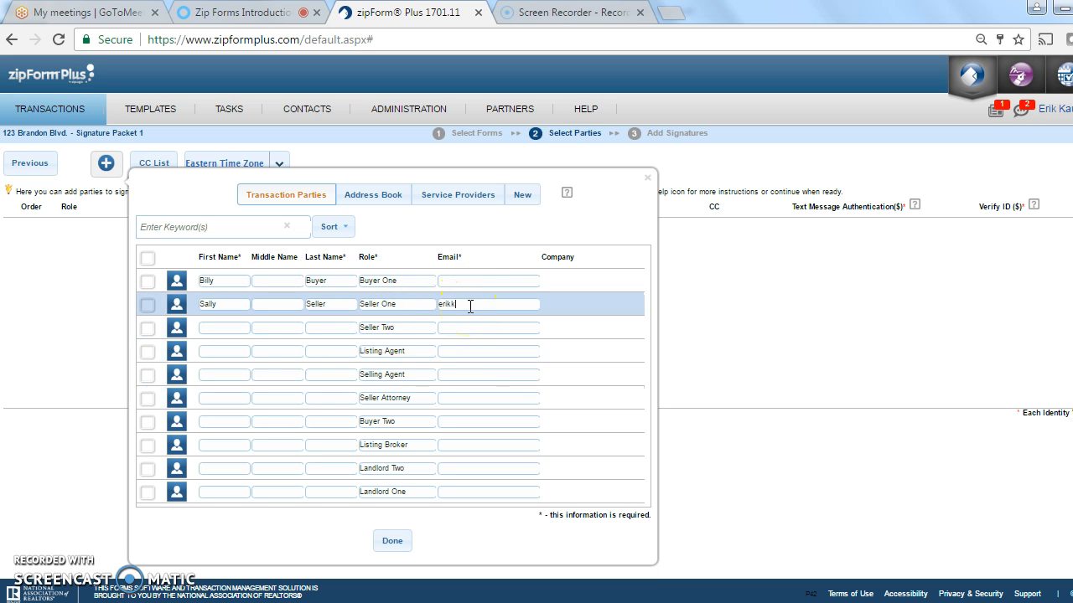
# Enter Seller One's e-mail address, add Seller One as the signing party, and proceed to adding signatures
pyautogui.write('hoo.com')
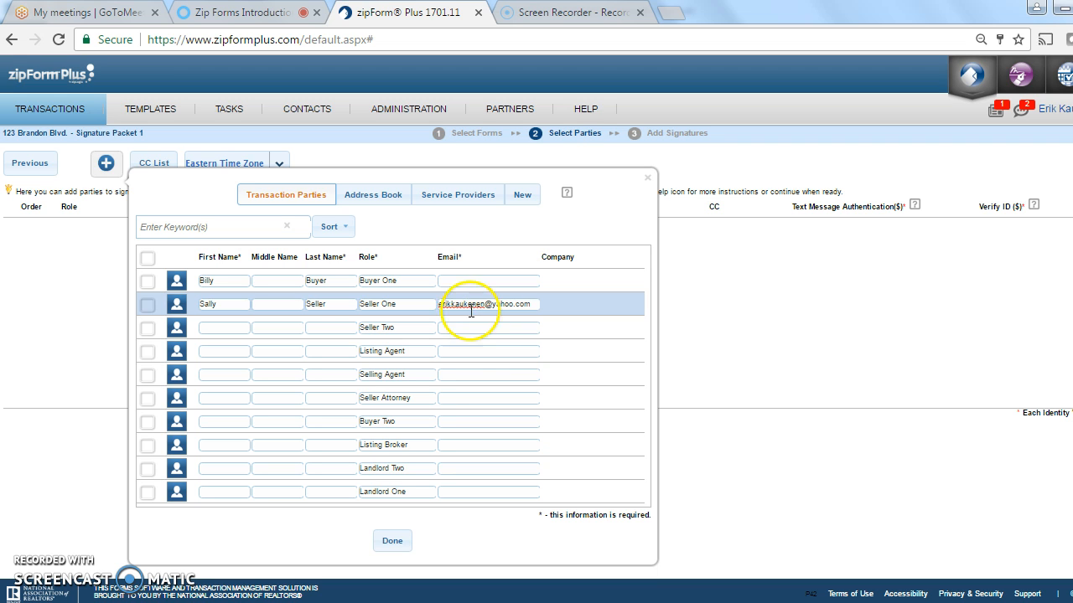
pyautogui.click(391, 541)
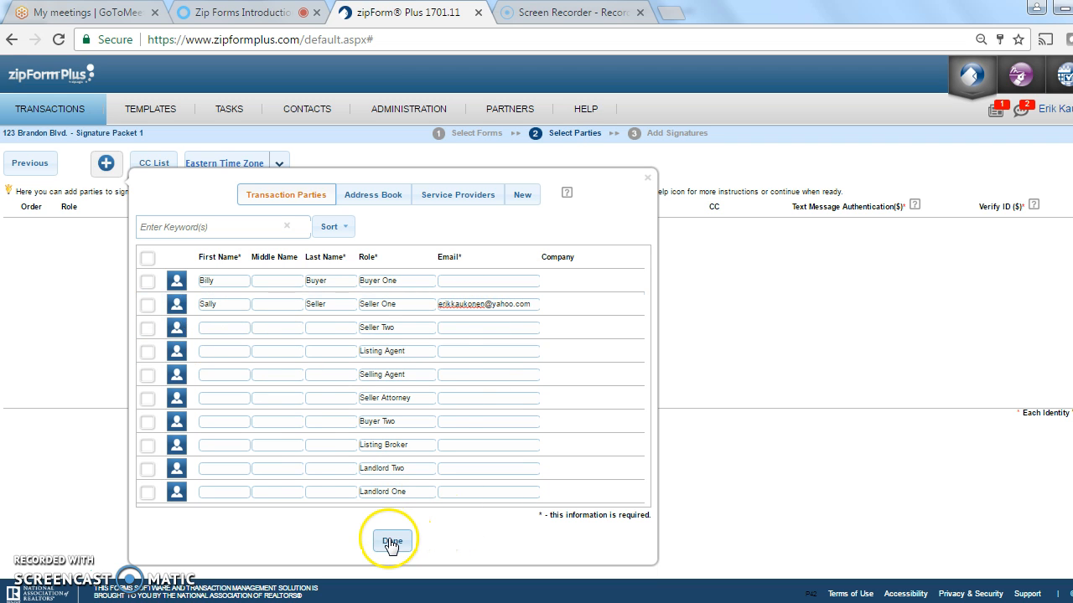
pyautogui.click(147, 304)
pyautogui.click(393, 541)
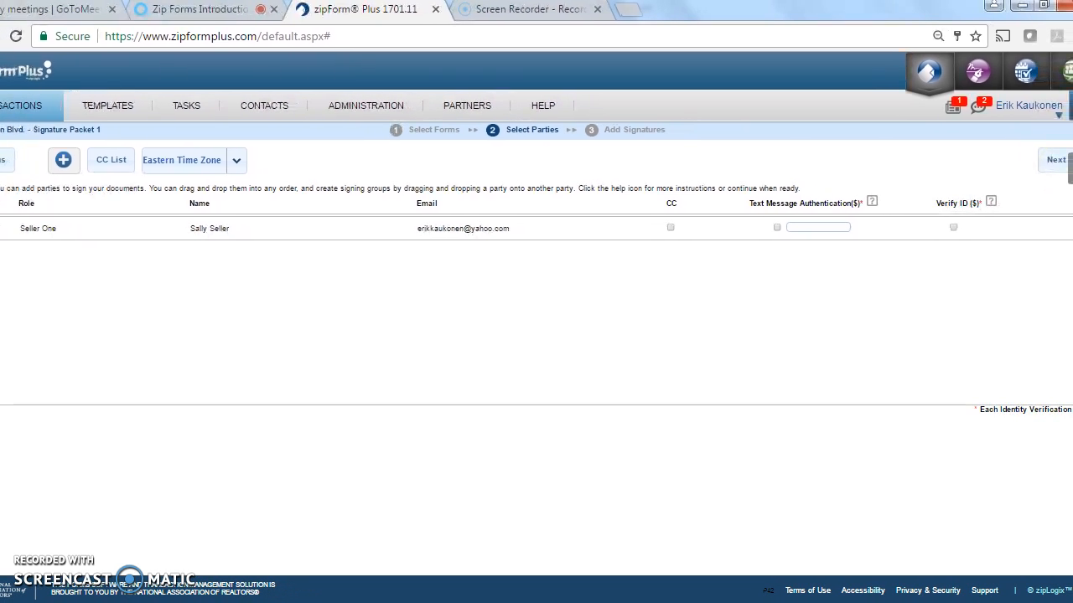
pyautogui.click(1053, 161)
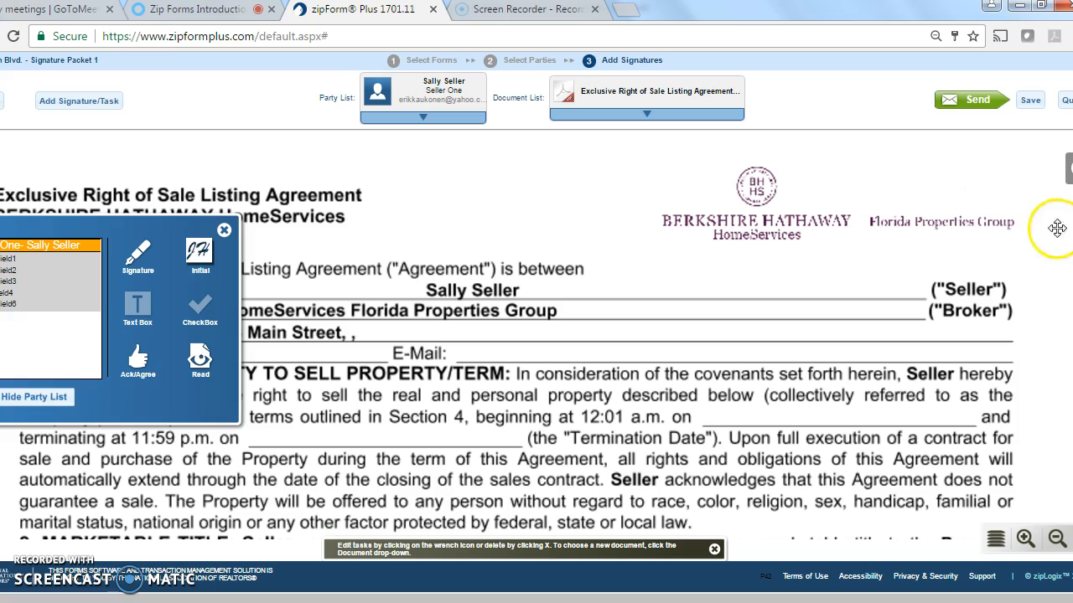
# Close the signature task palette and examine the seller's initial and signature fields on all three pages of the listing agreement
pyautogui.scroll(-15, 536, 350)
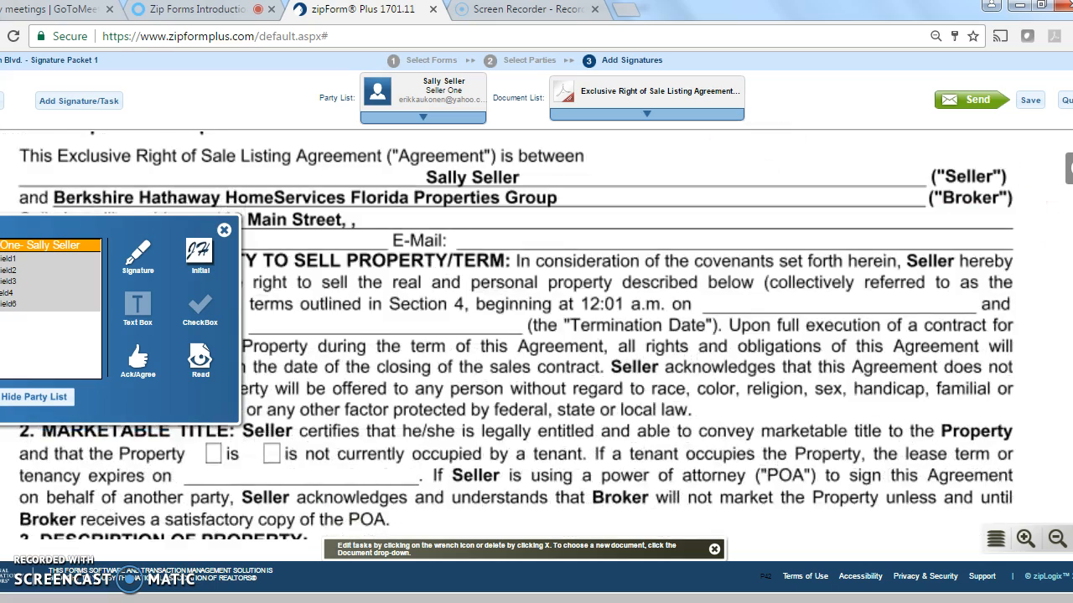
pyautogui.scroll(-2, 537, 335)
pyautogui.scroll(2, 537, 335)
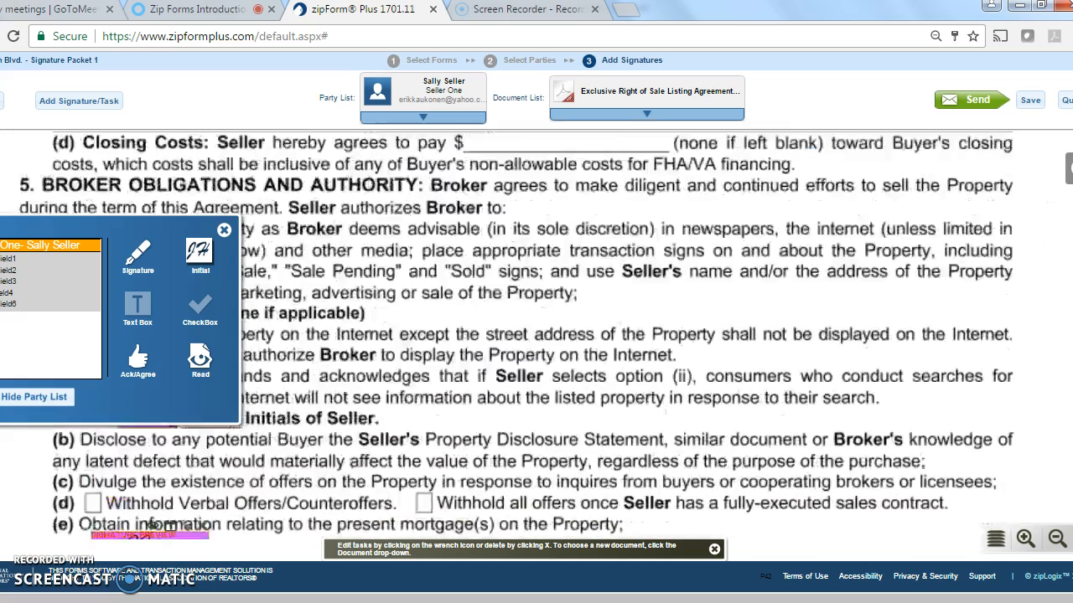
pyautogui.scroll(-2, 637, 176)
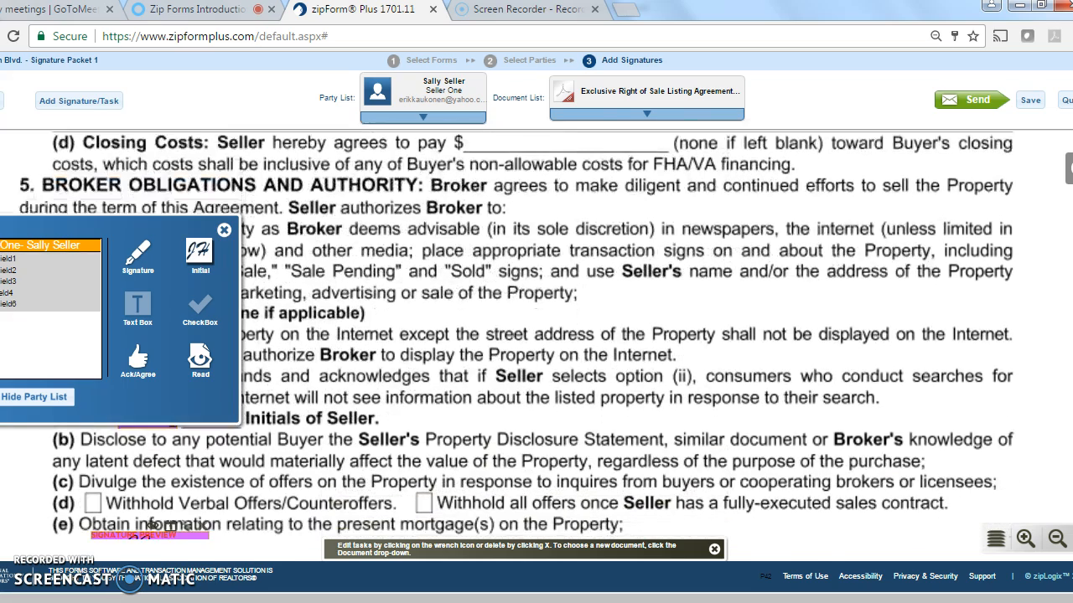
pyautogui.click(225, 237)
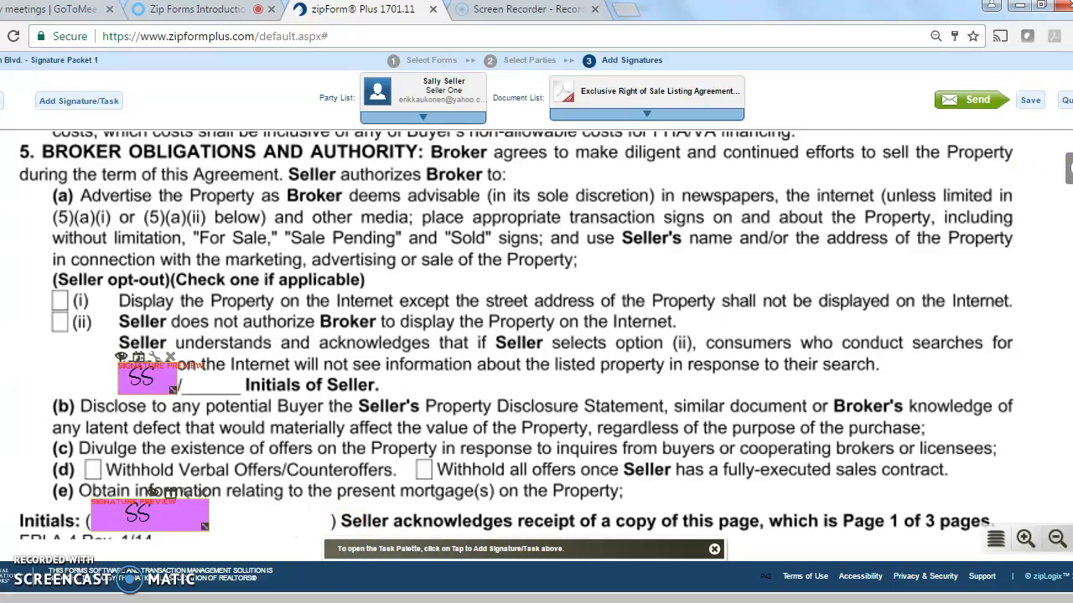
pyautogui.scroll(-15, 536, 336)
pyautogui.scroll(-12, 536, 335)
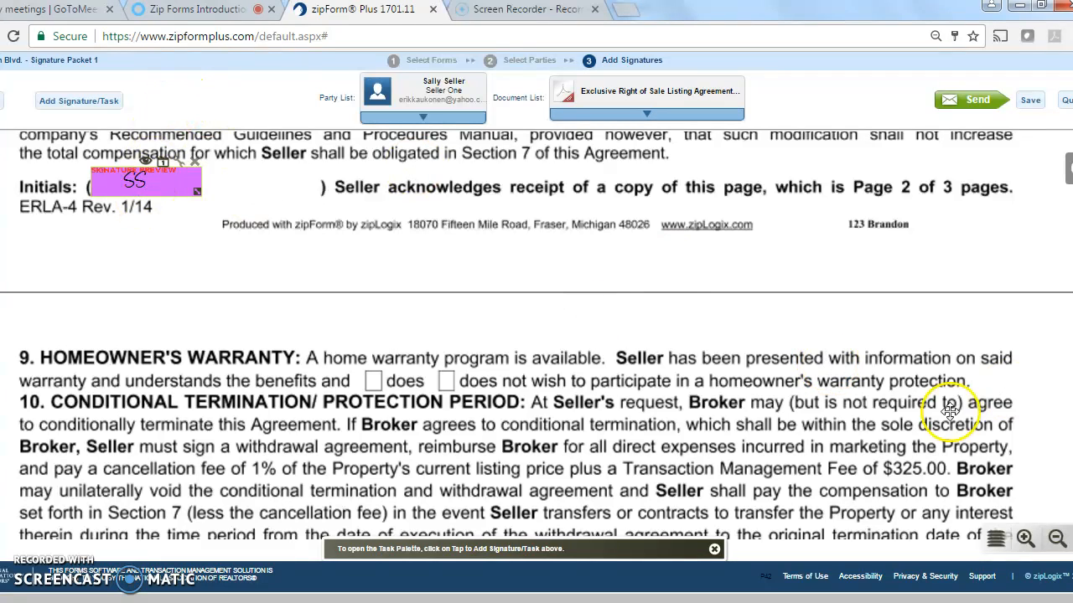
pyautogui.scroll(-5, 536, 335)
pyautogui.scroll(-10, 1033, 456)
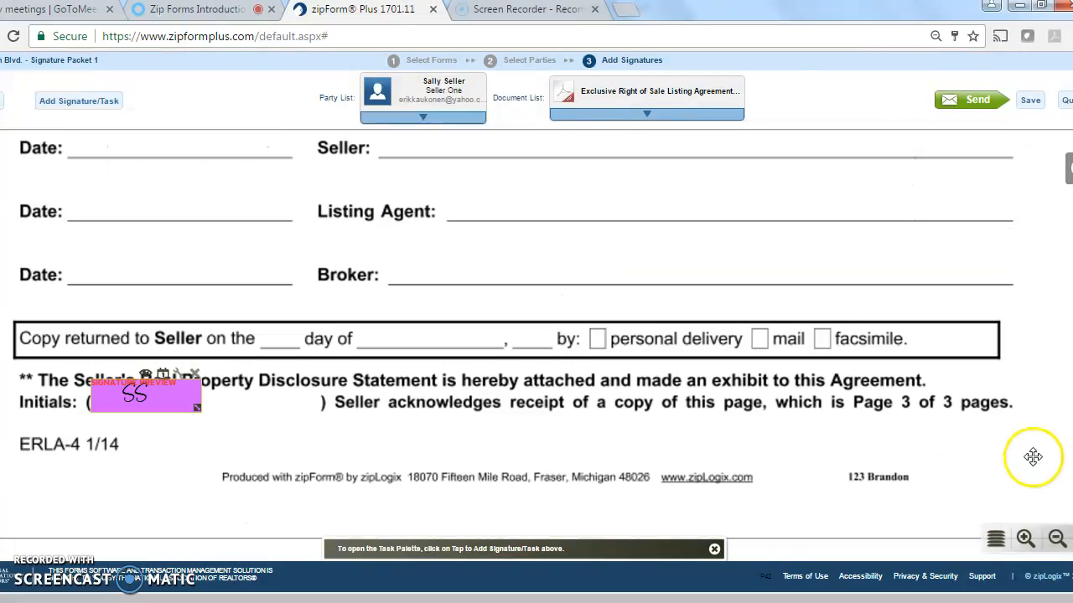
pyautogui.scroll(3, 536, 335)
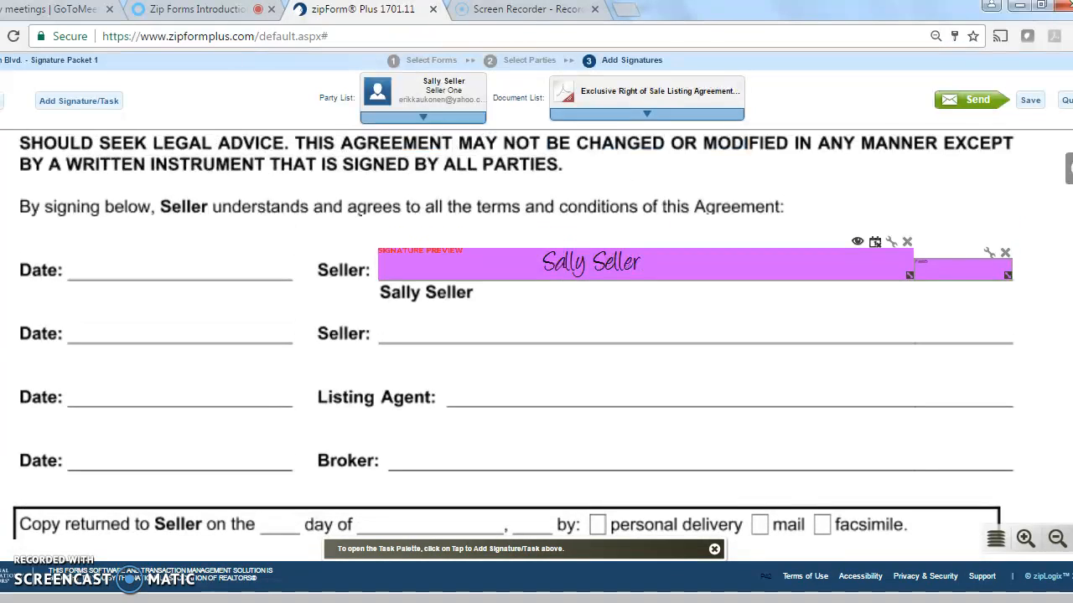
# Send the signing invitation with its default title and email message, and dismiss the notification
pyautogui.click(972, 99)
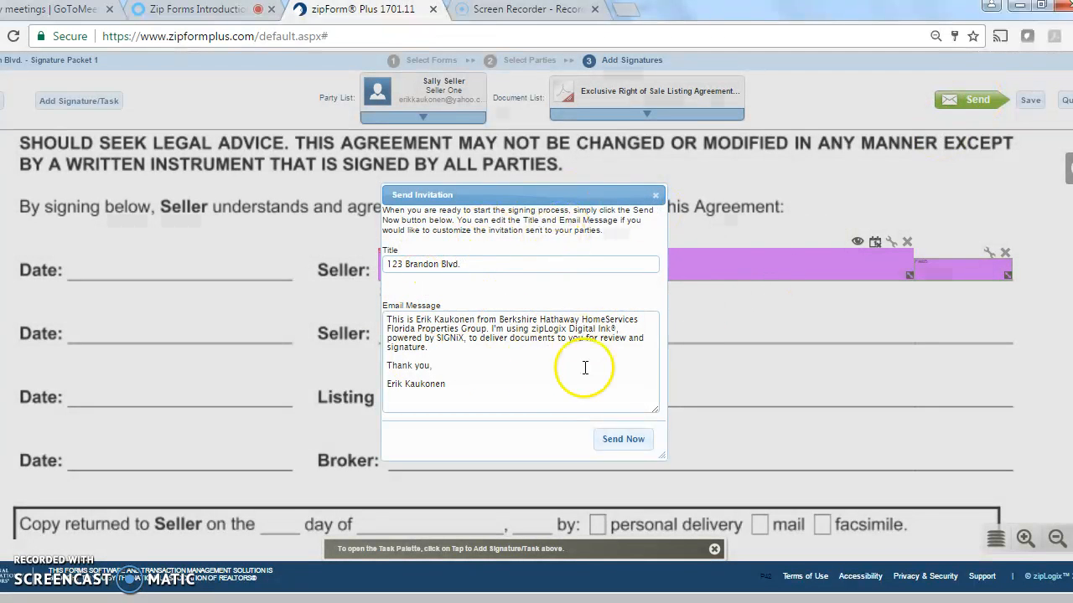
pyautogui.click(622, 440)
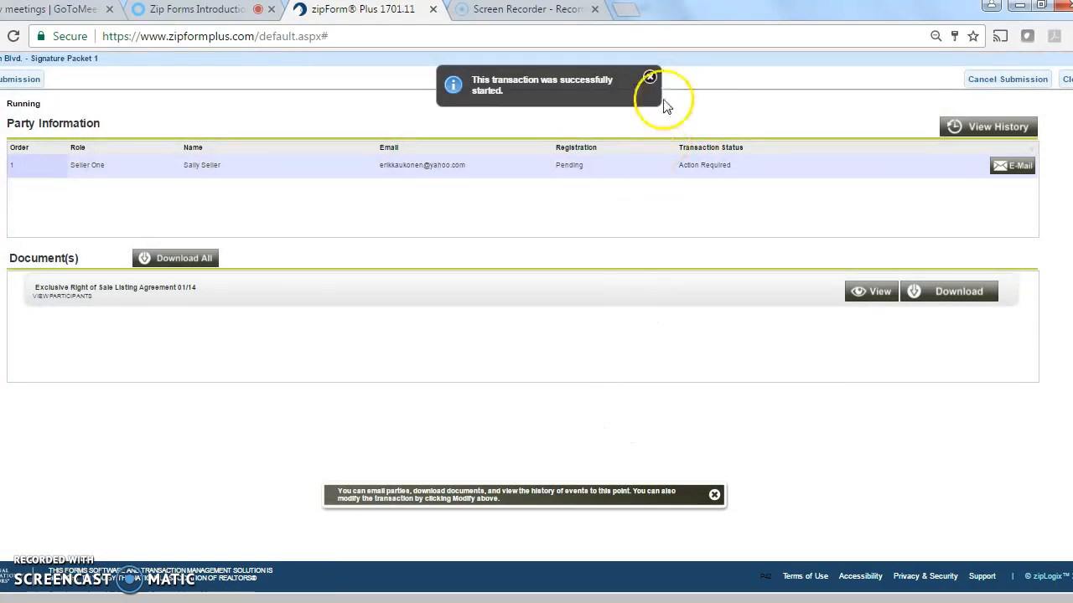
pyautogui.click(649, 78)
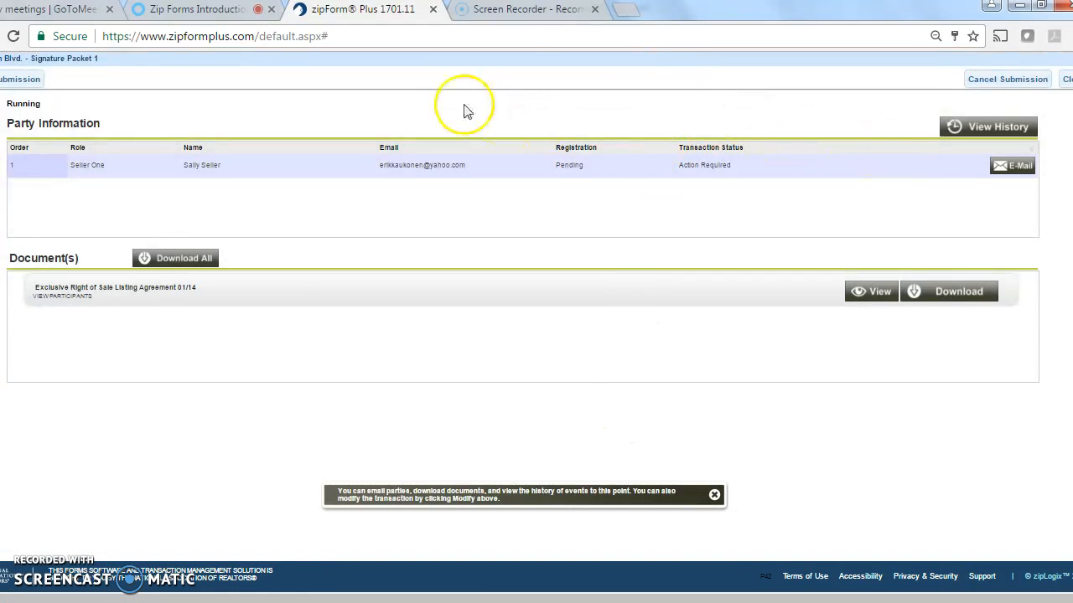